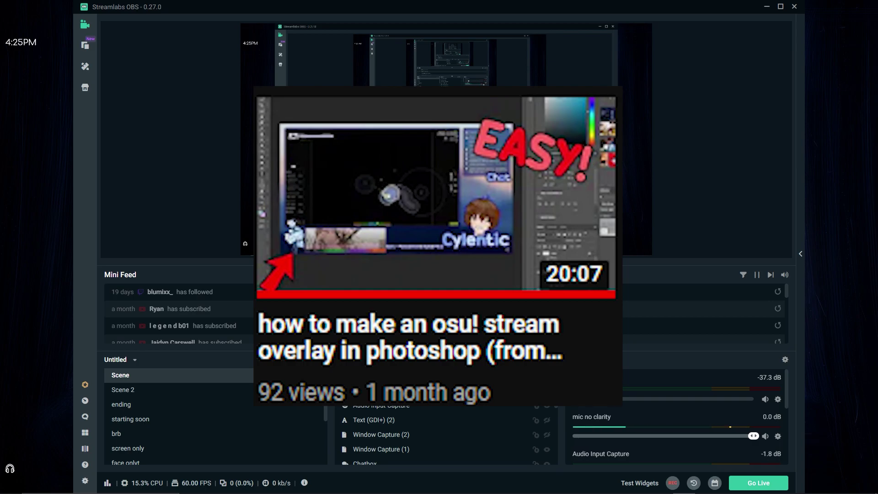
- Scroll down the Scenes list and select the 'overlay' scene
scroll(198, 450, "down", 3)
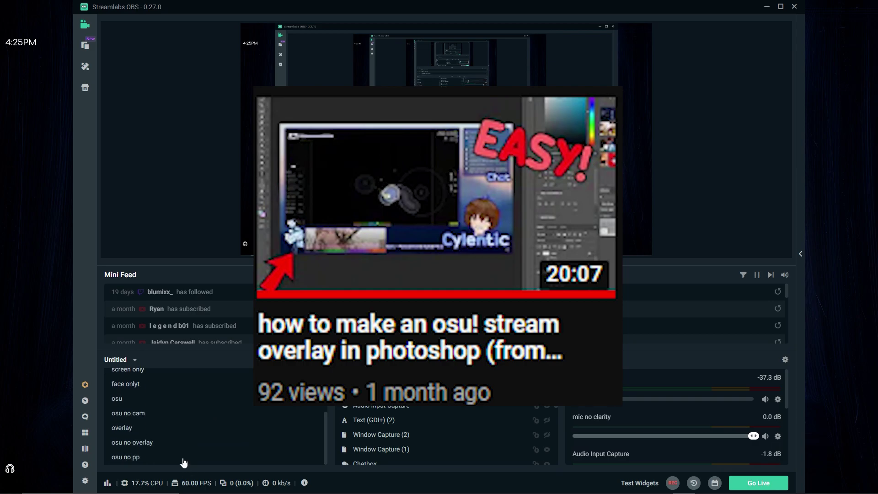
left_click(154, 435)
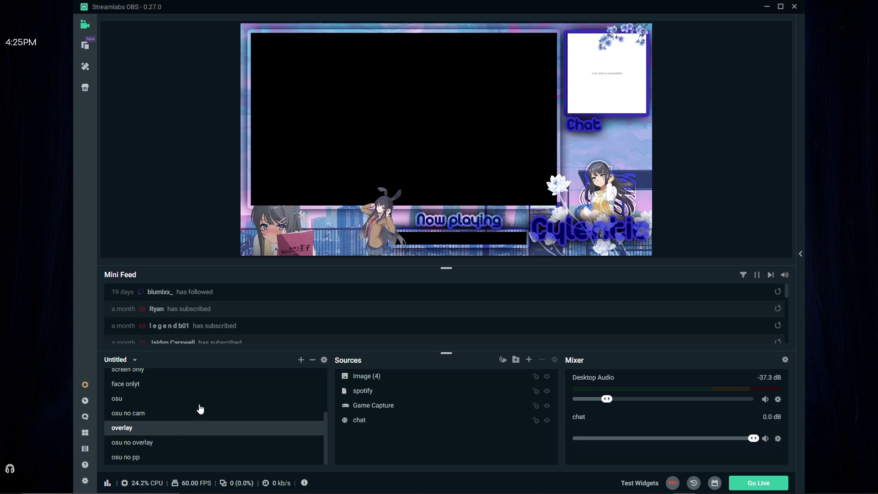
- Select the 'osu' scene in the Scenes list
left_click(200, 404)
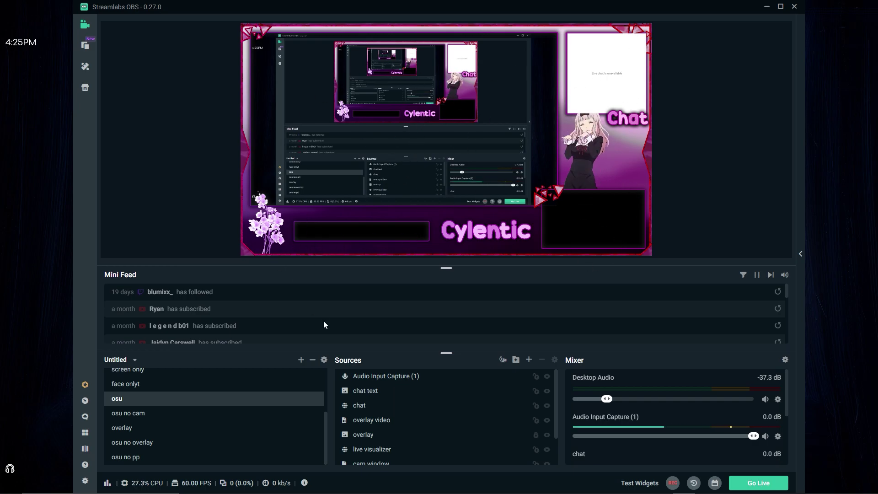
- In File Explorer, browse D: to the downloads tutorial folder and open Untitled-1.png in Photos
mouse_move(383, 486)
left_click(304, 485)
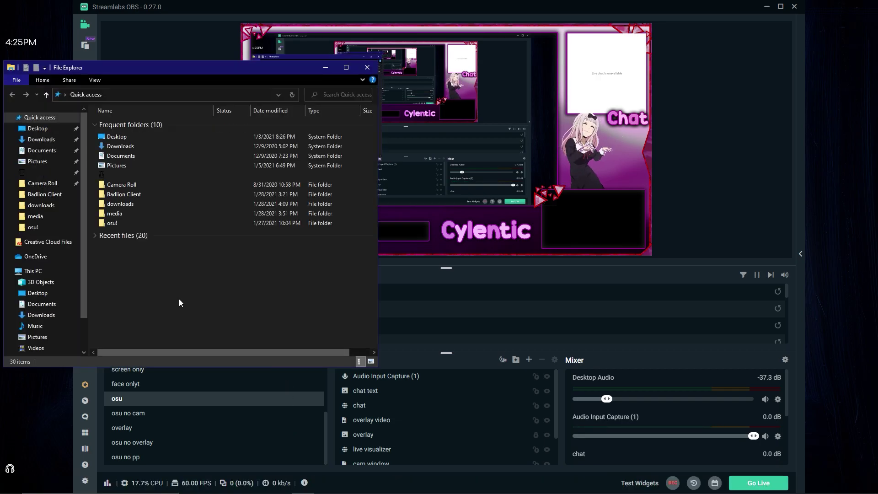
scroll(34, 326, "down", 1)
left_click(38, 328)
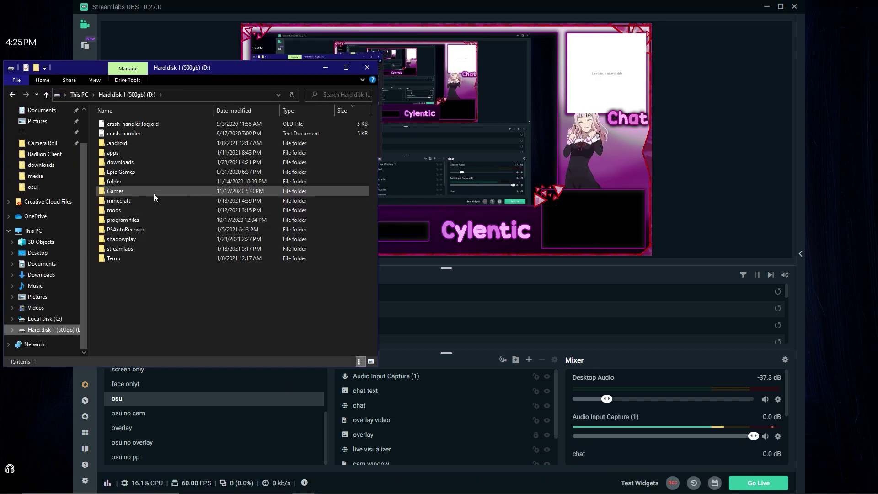
double_click(196, 158)
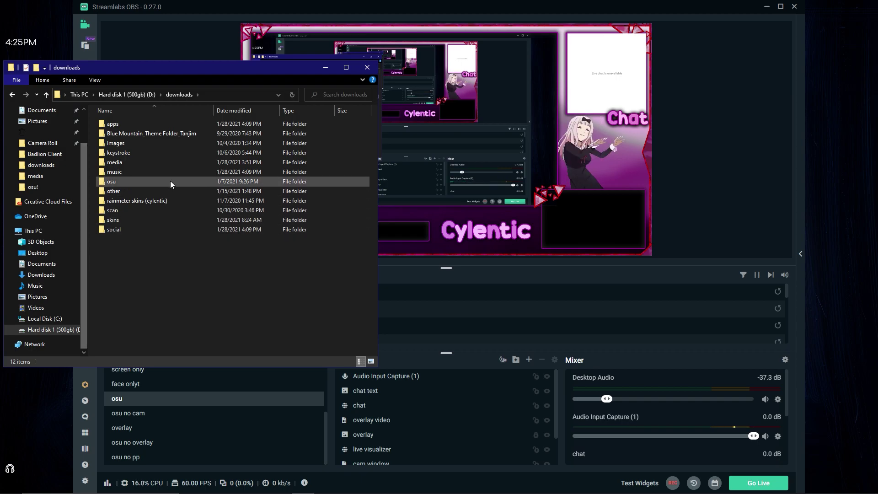
mouse_move(179, 162)
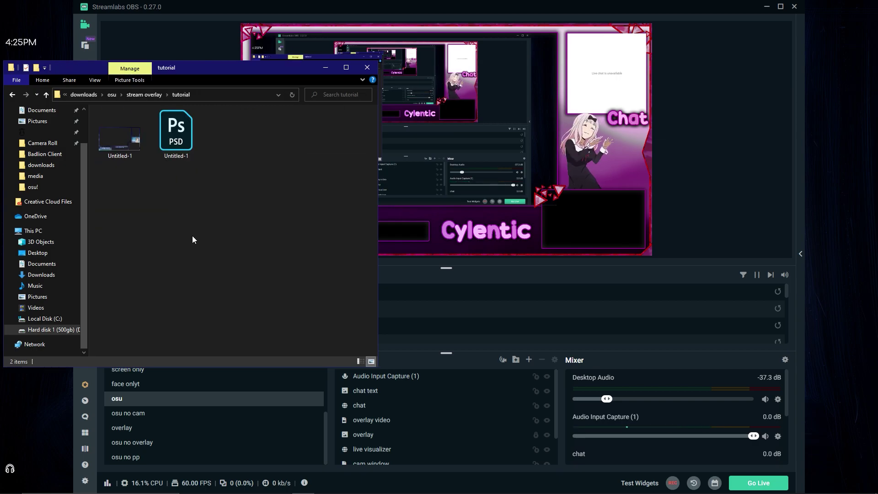
double_click(126, 147)
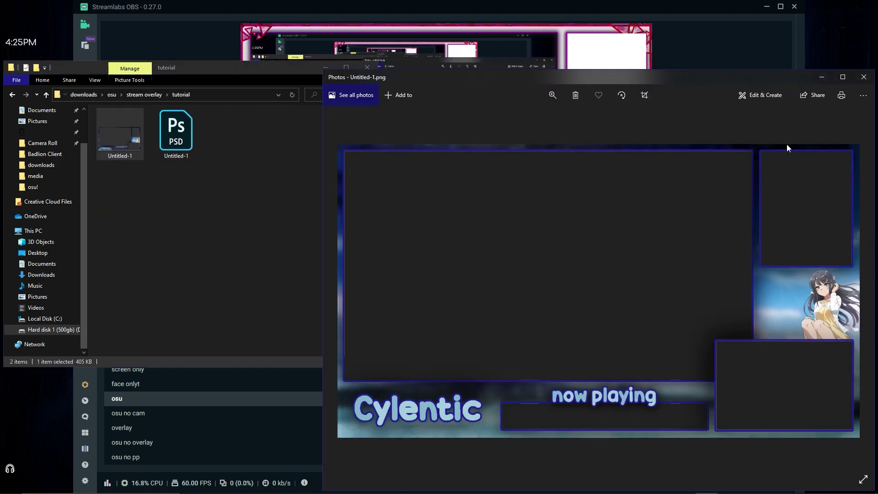
- Close File Explorer, reposition the Photos window, and return to Streamlabs OBS
left_click_drag(740, 81, 700, 37)
left_click(295, 201)
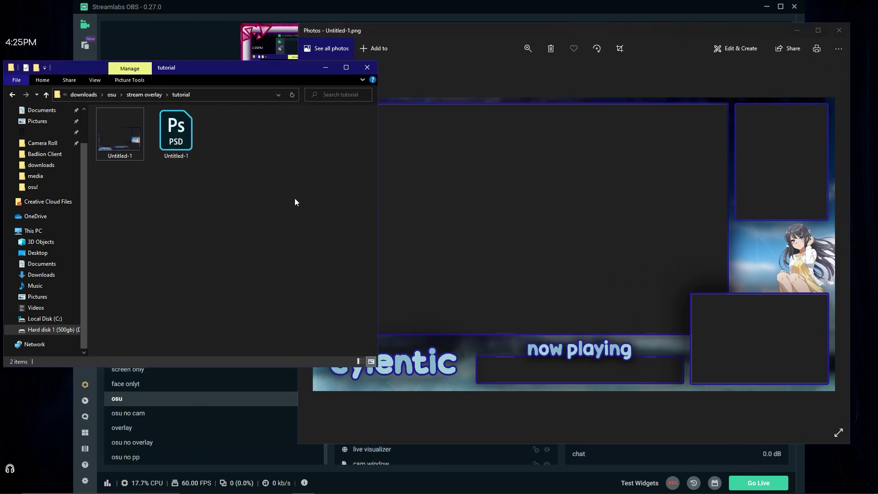
left_click(367, 68)
left_click_drag(475, 31, 437, 82)
key("alt+Tab")
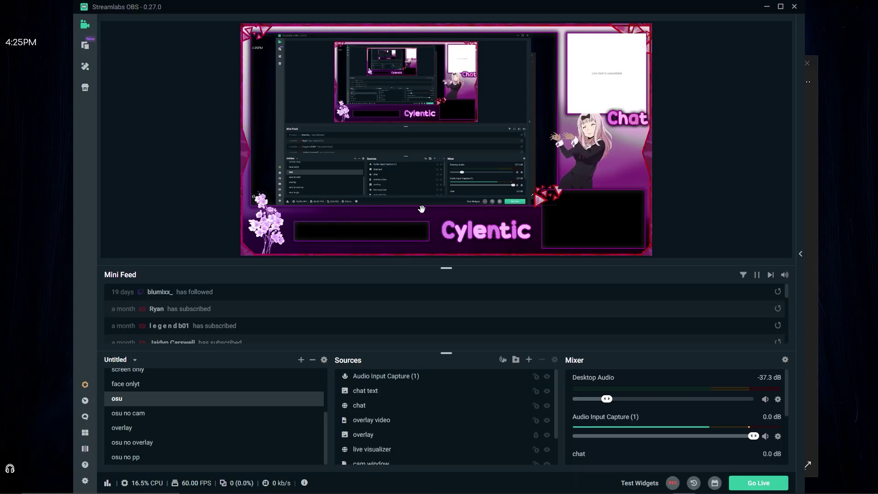
- Close the Photos viewer and minimize Premiere Pro to reveal Streamlabs OBS
key("alt+Tab")
left_click(807, 63)
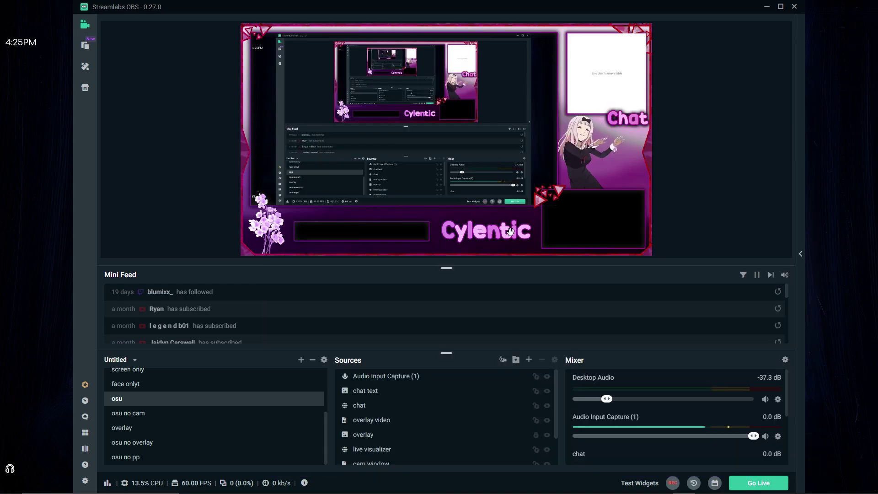
key("alt+Tab")
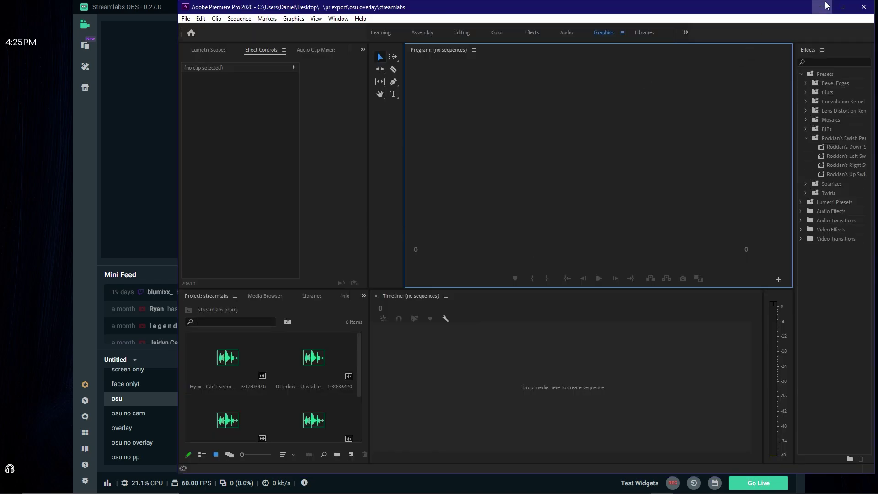
left_click(822, 6)
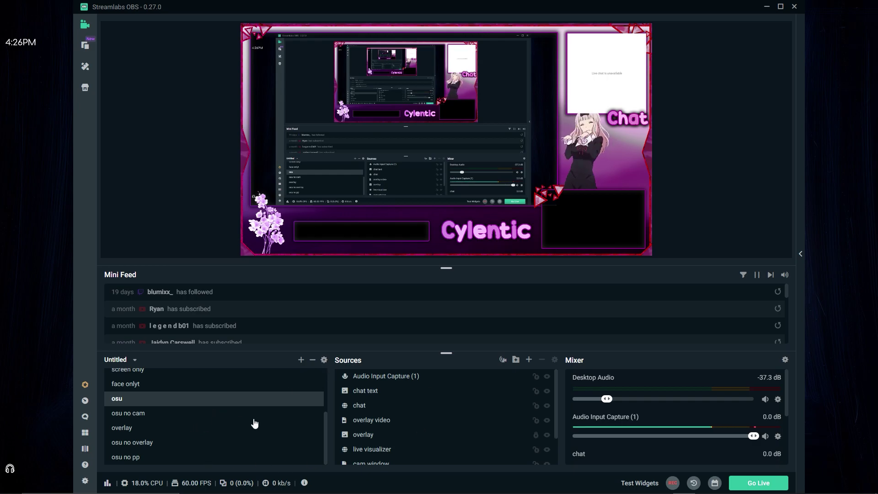
scroll(141, 414, "up", 3)
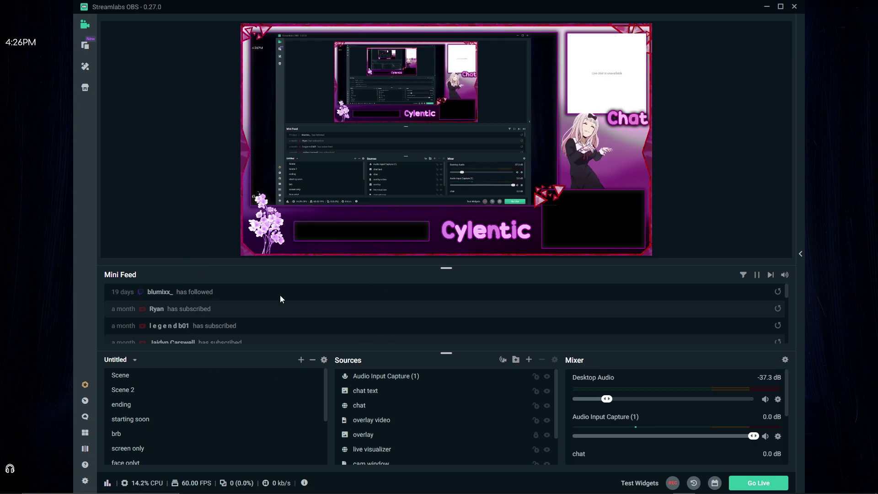
scroll(225, 417, "down", 3)
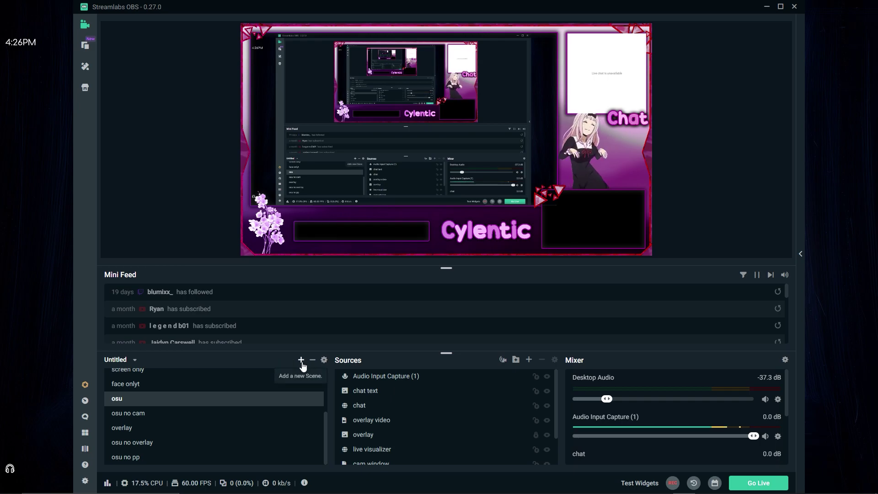
- Create a new scene named 'tutorial'
left_click(301, 360)
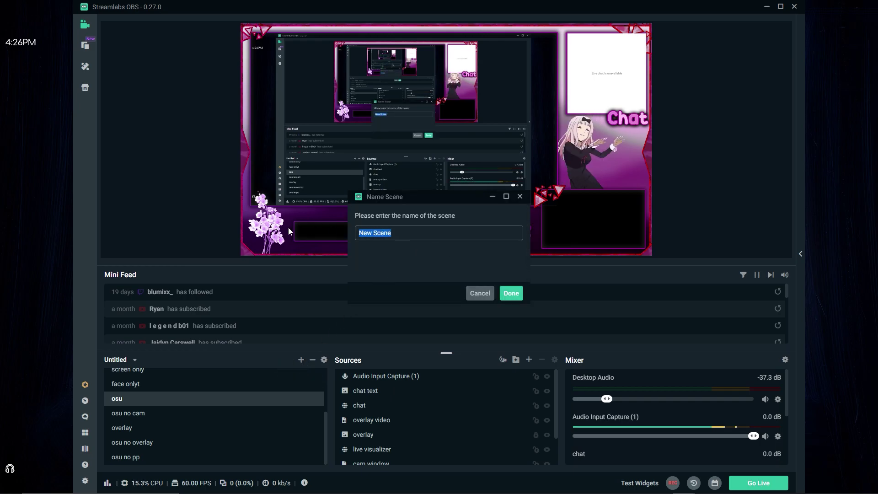
type("tutoria")
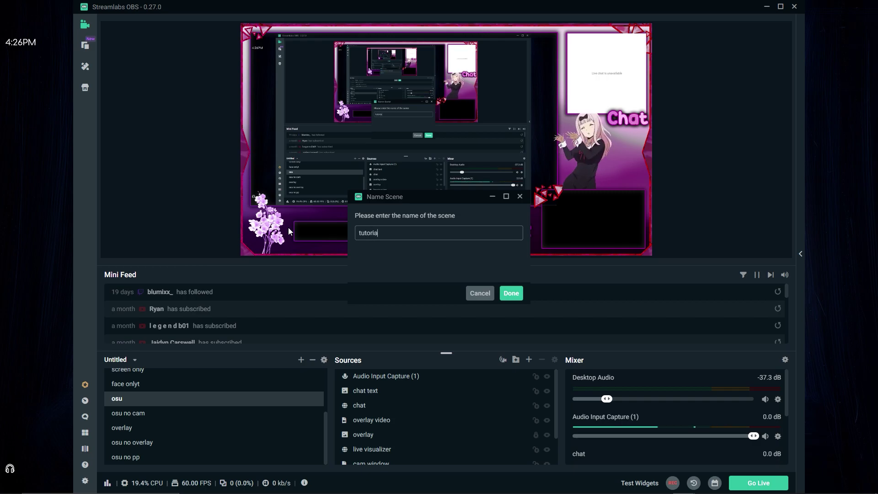
key("Return")
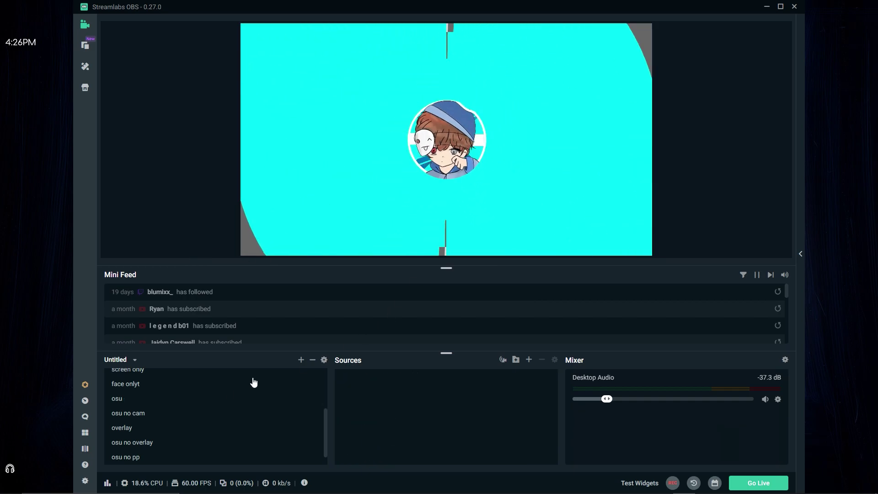
scroll(215, 407, "down", 1)
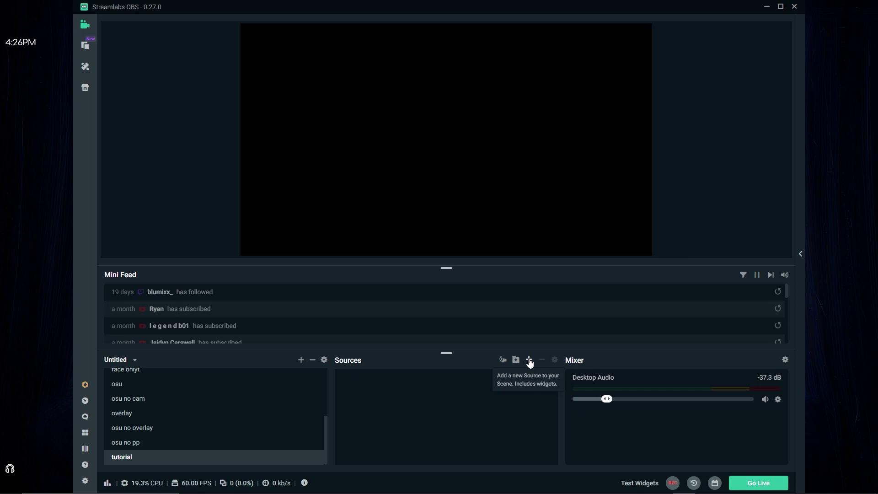
- Add a new Image source named 'overlay tutorial'
left_click(529, 361)
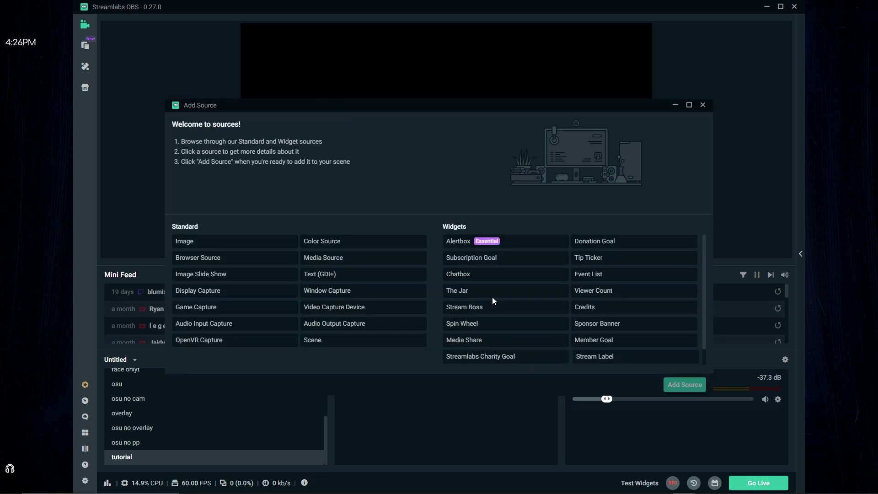
left_click(213, 247)
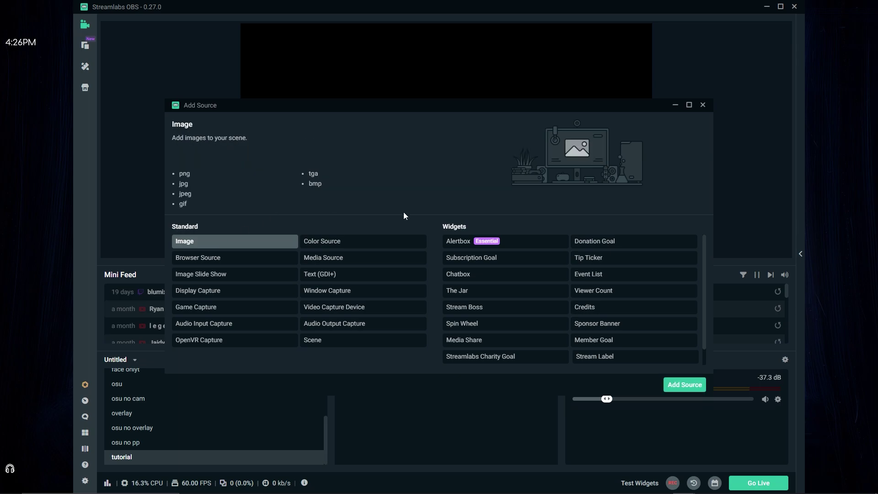
left_click(693, 385)
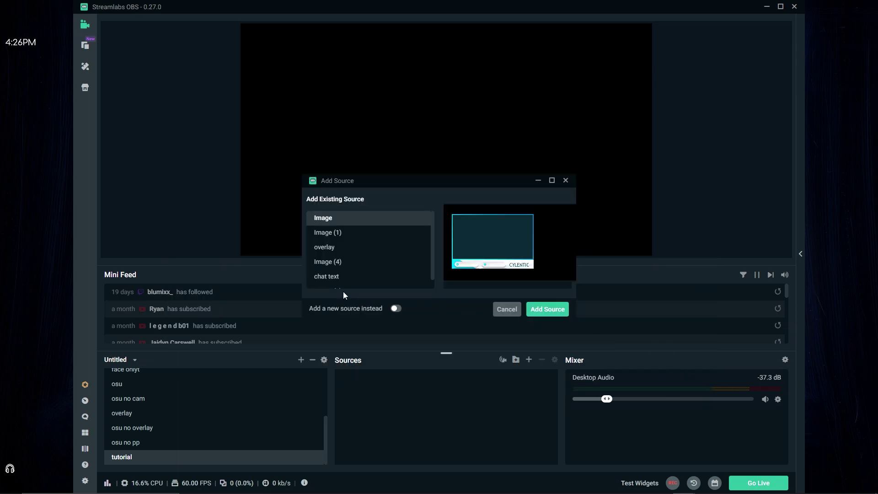
left_click(396, 309)
left_click(395, 309)
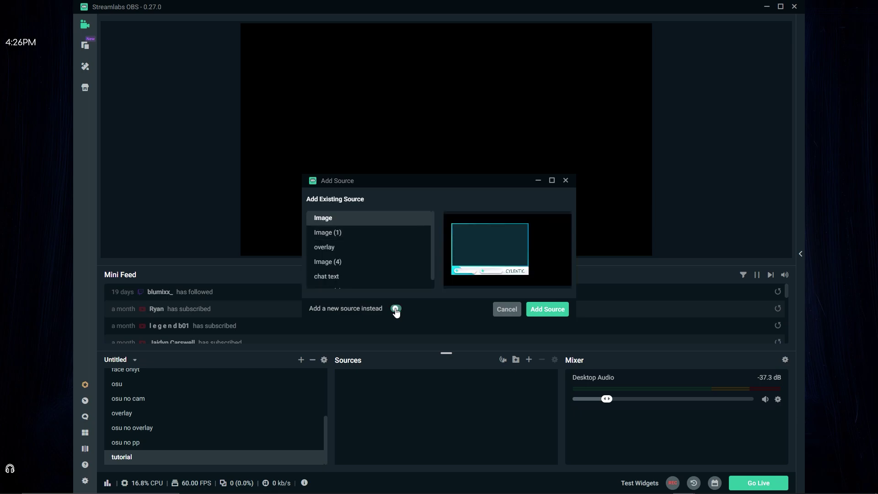
left_click(395, 310)
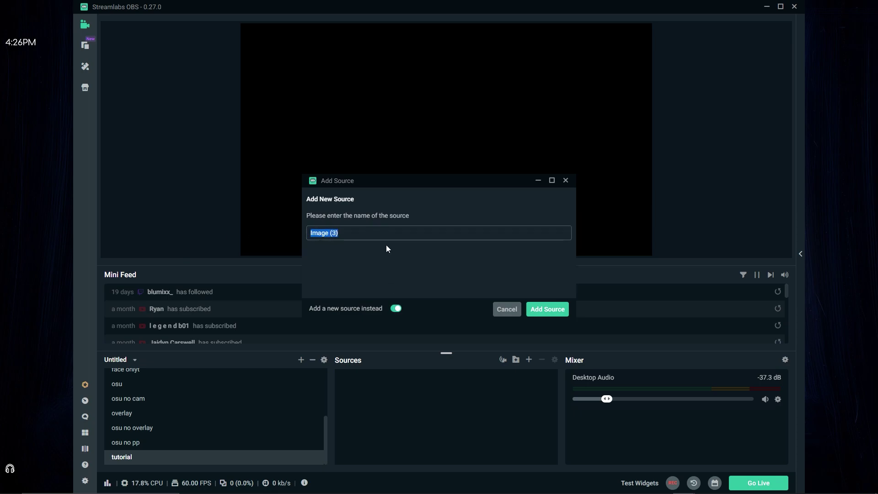
type("overlay tutorial")
left_click(559, 315)
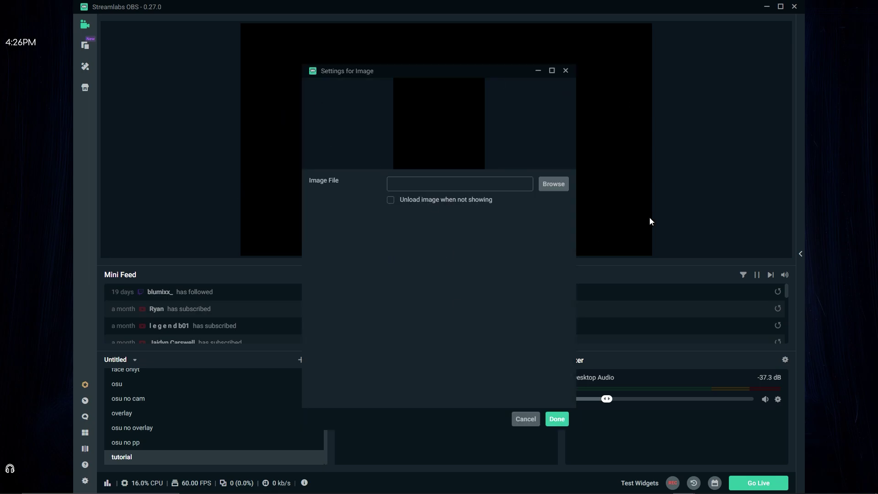
- Set the image file to stream overlay\tutorial\Untitled-1.png and confirm
left_click(567, 184)
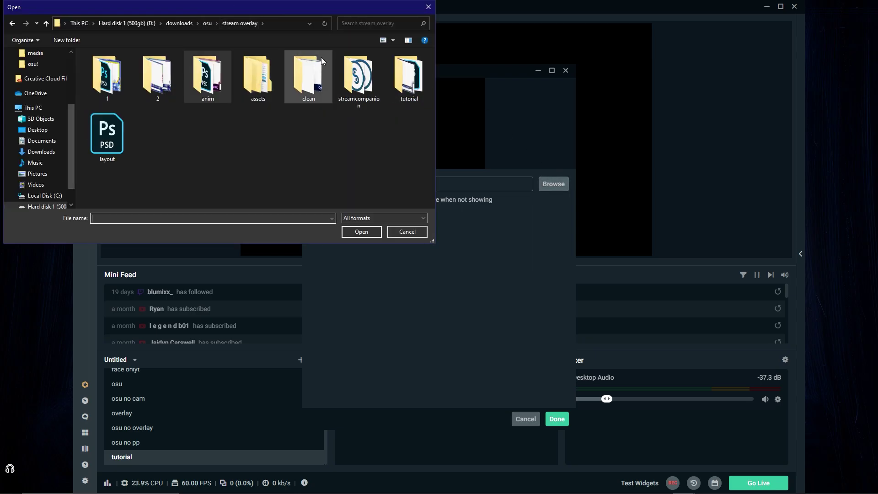
double_click(311, 73)
left_click(227, 21)
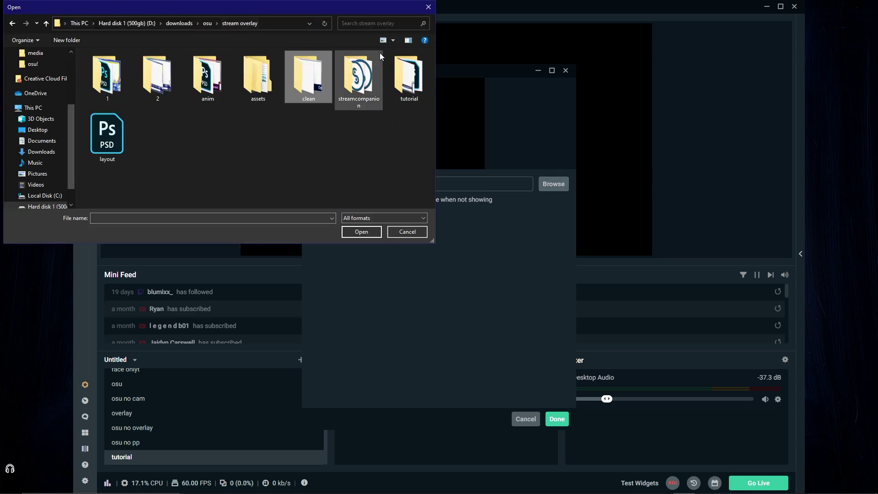
double_click(396, 71)
double_click(107, 81)
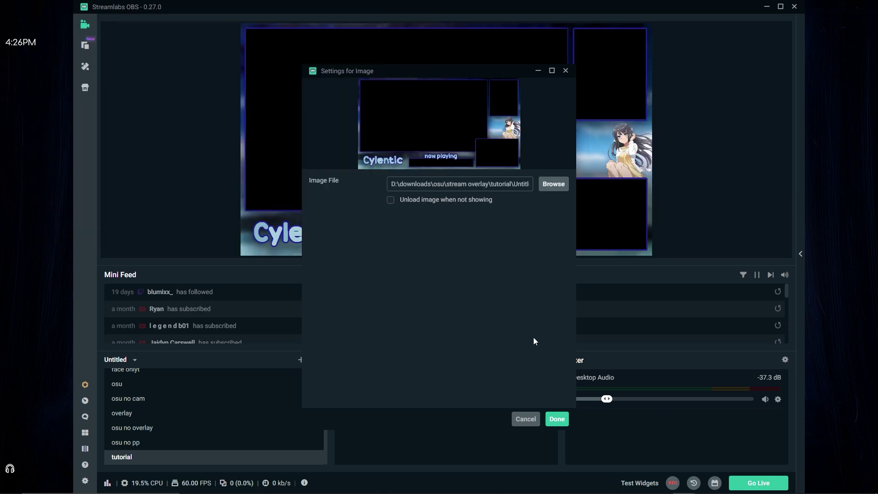
left_click(557, 419)
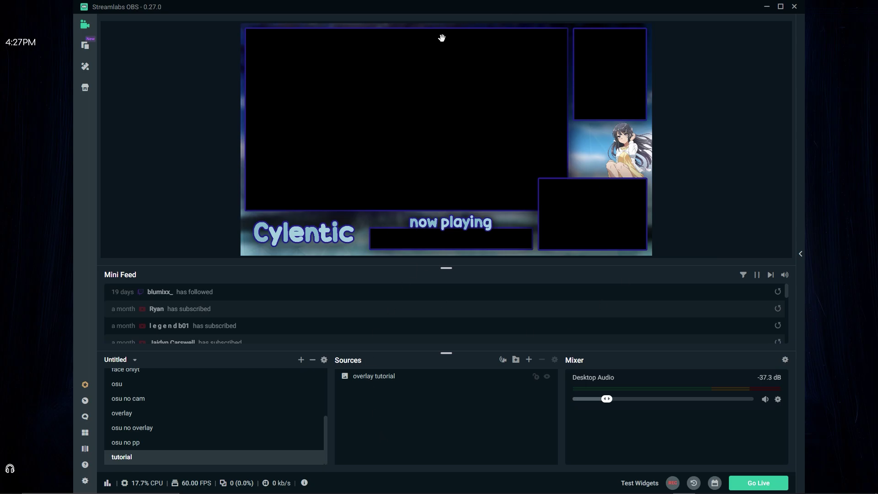
- Add a Display Capture source to the tutorial scene
left_click(532, 360)
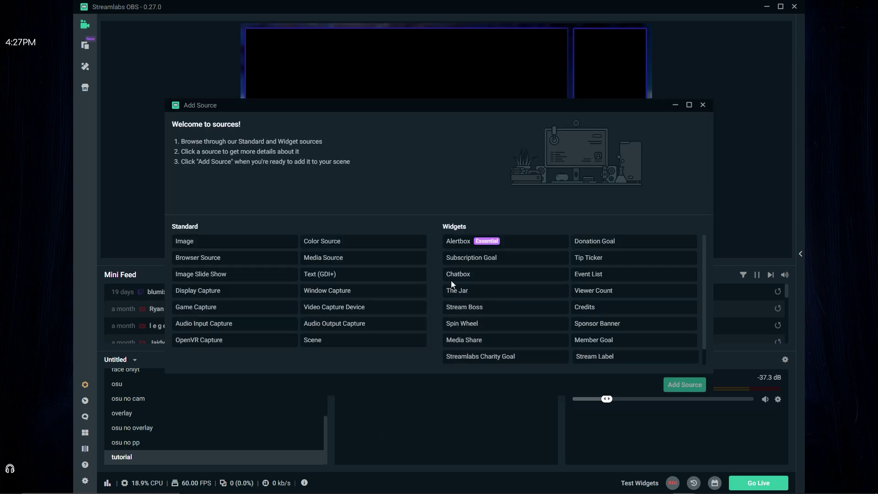
left_click(704, 105)
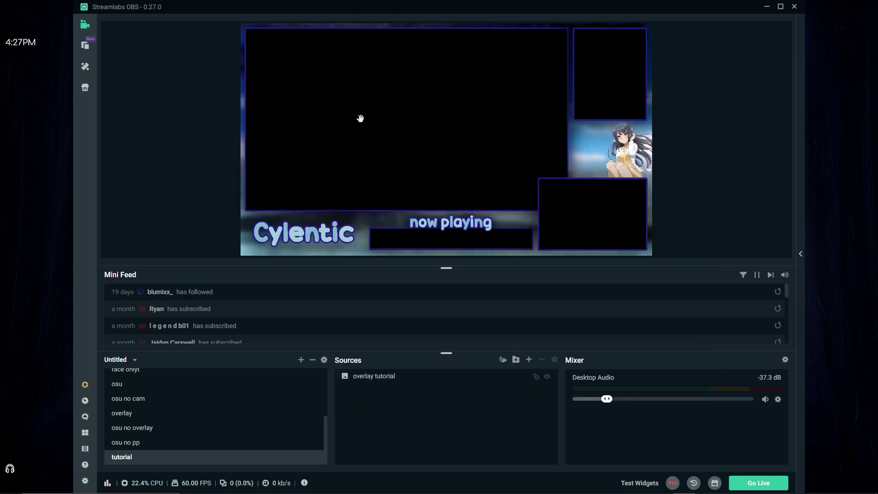
left_click(532, 361)
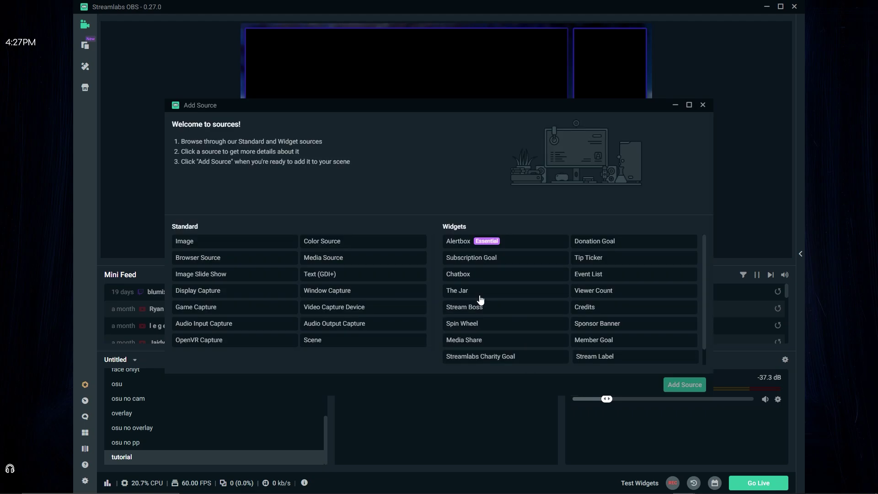
left_click(256, 297)
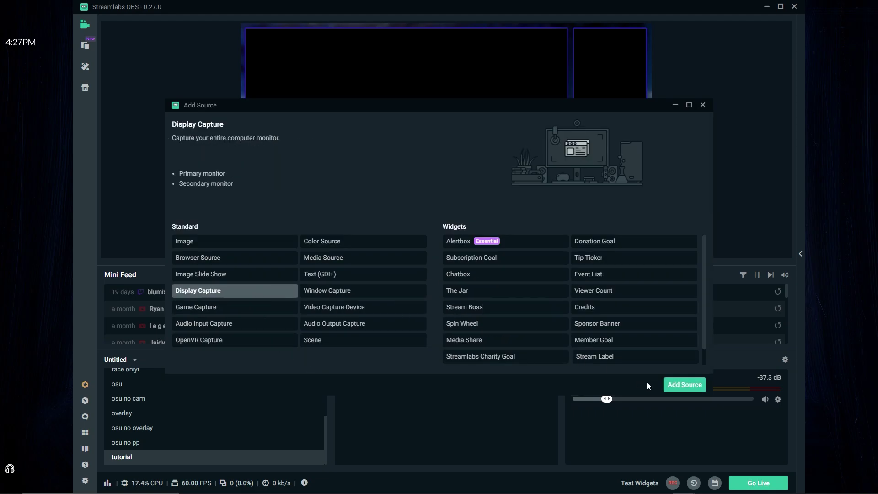
left_click(685, 385)
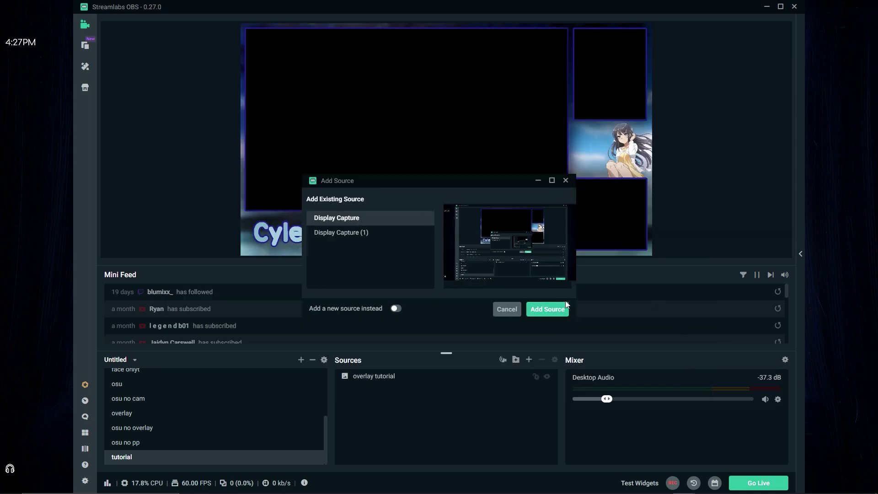
left_click(396, 309)
left_click(394, 308)
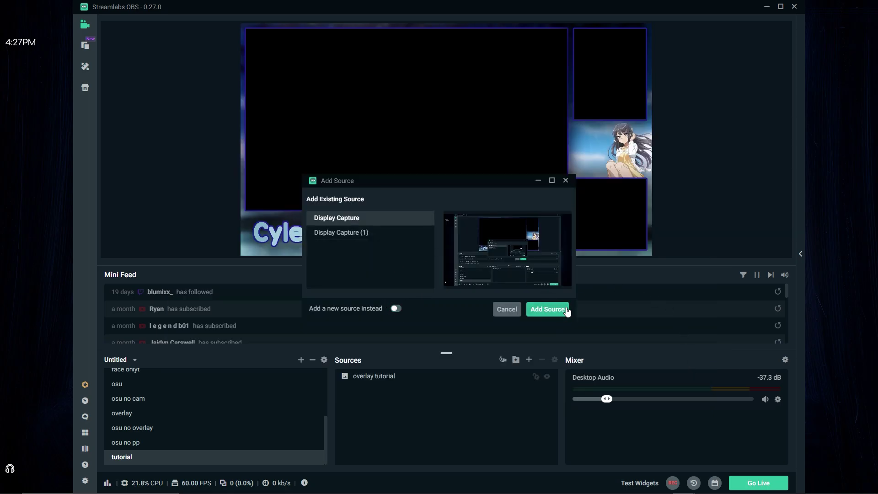
left_click(548, 309)
- Hide the overlay tutorial image and delete the Display Capture source
left_click(549, 392)
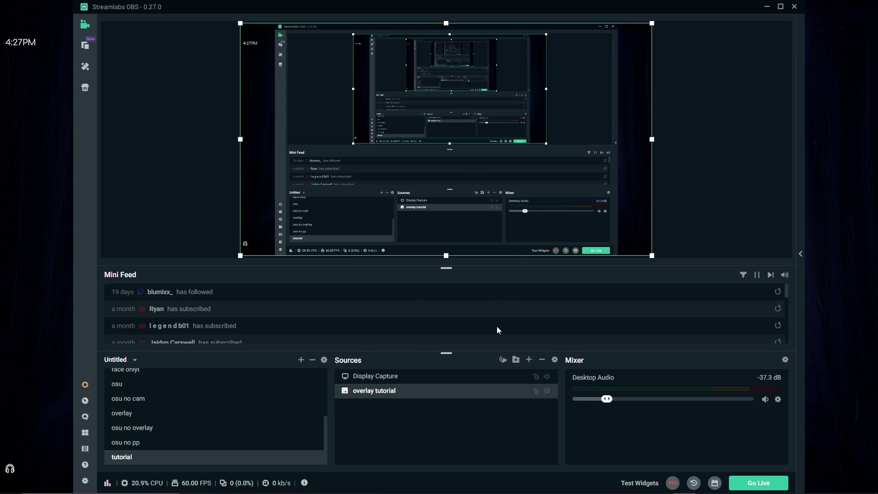
left_click(466, 381)
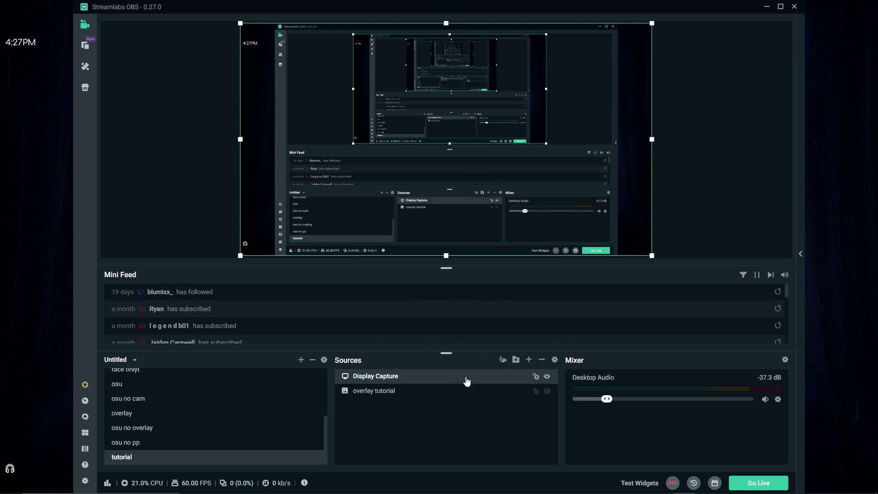
key("Delete")
left_click(463, 252)
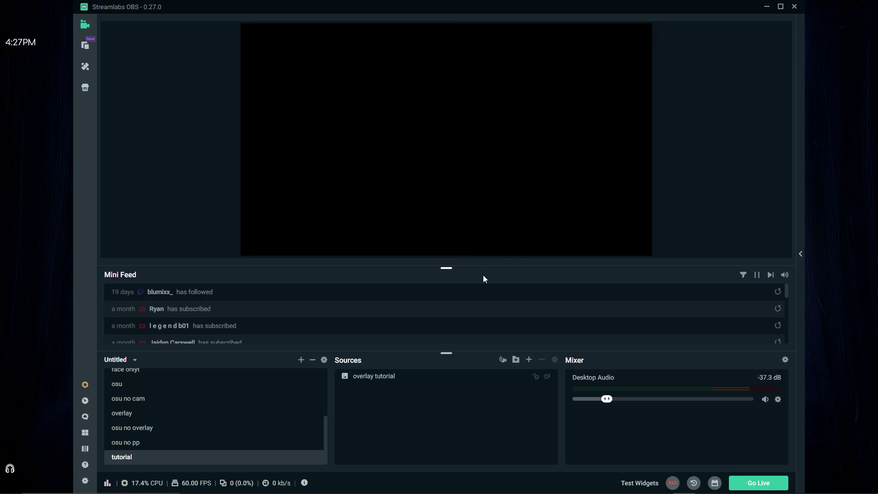
left_click(532, 360)
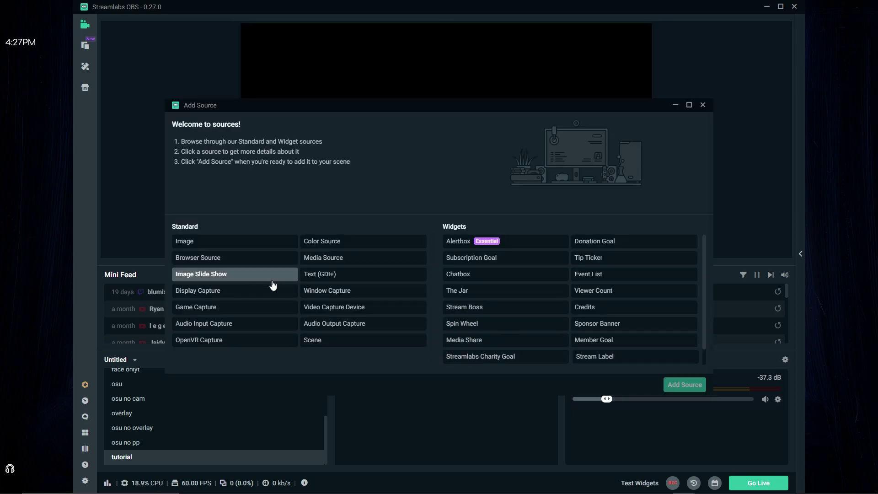
- Create a new Game Capture source
left_click(251, 307)
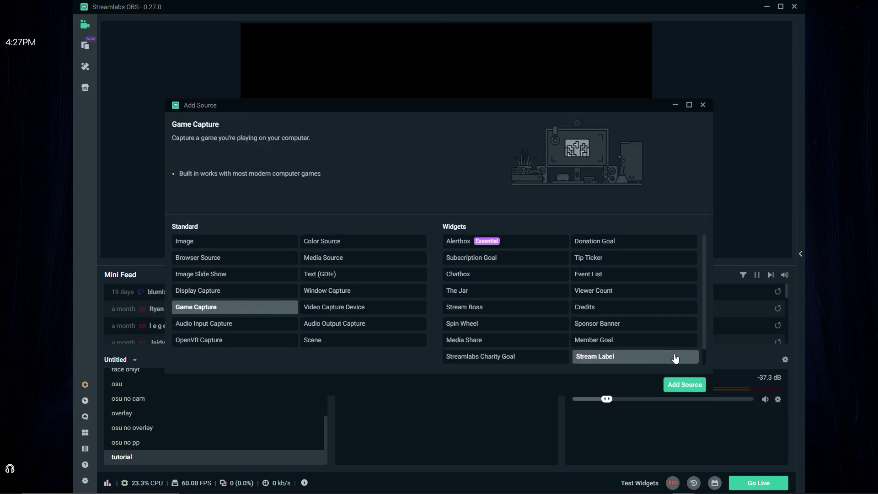
left_click(677, 384)
left_click(396, 309)
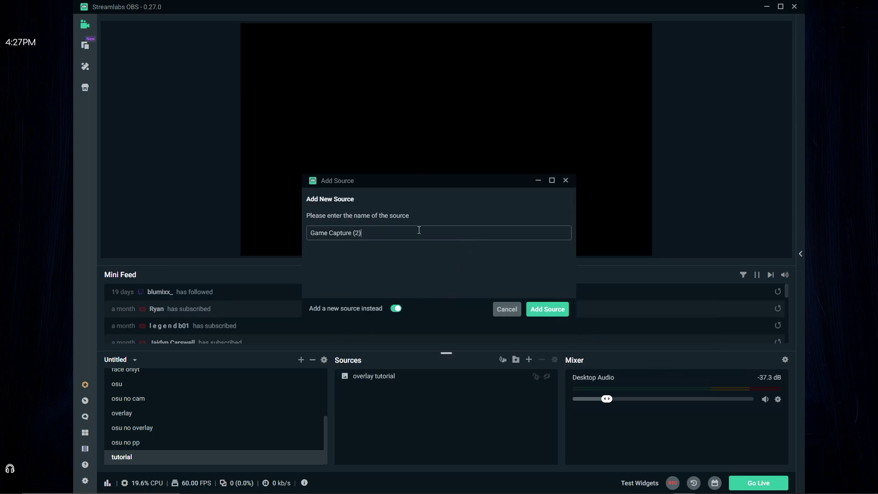
left_click_drag(419, 230, 210, 244)
key("End")
left_click(565, 313)
- Set Game Capture to Capture specific window targeting the osu! window, pausing osu! music first
left_click(471, 189)
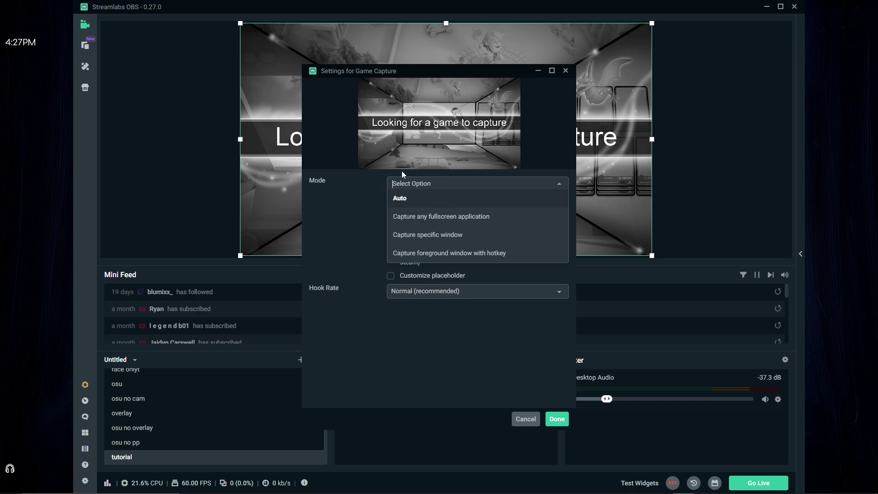
left_click(456, 235)
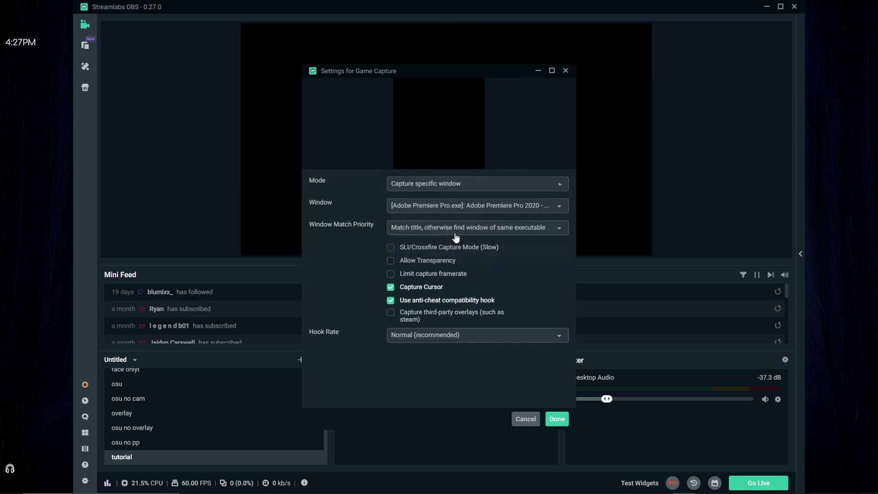
left_click(455, 206)
mouse_move(574, 492)
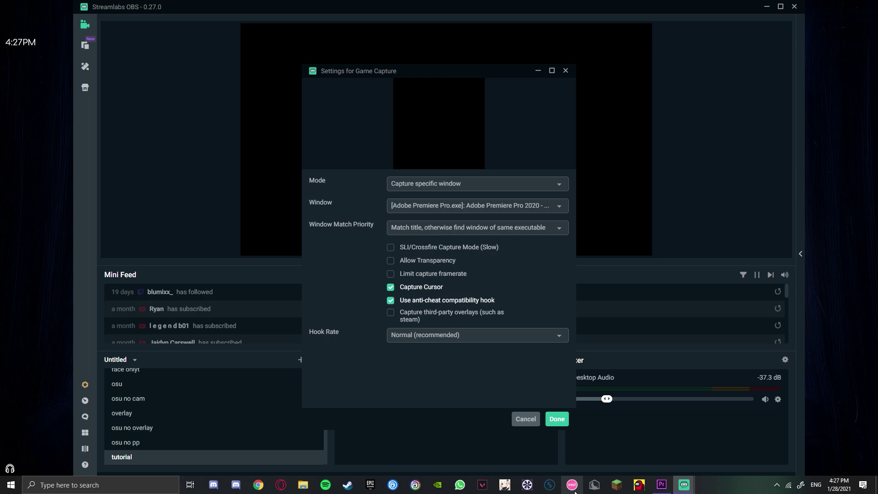
left_click(572, 486)
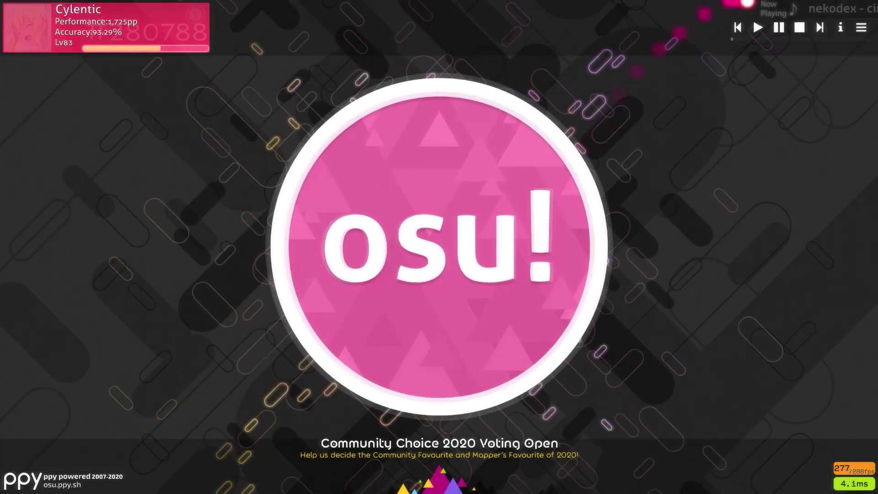
left_click(787, 31)
key("alt+Tab")
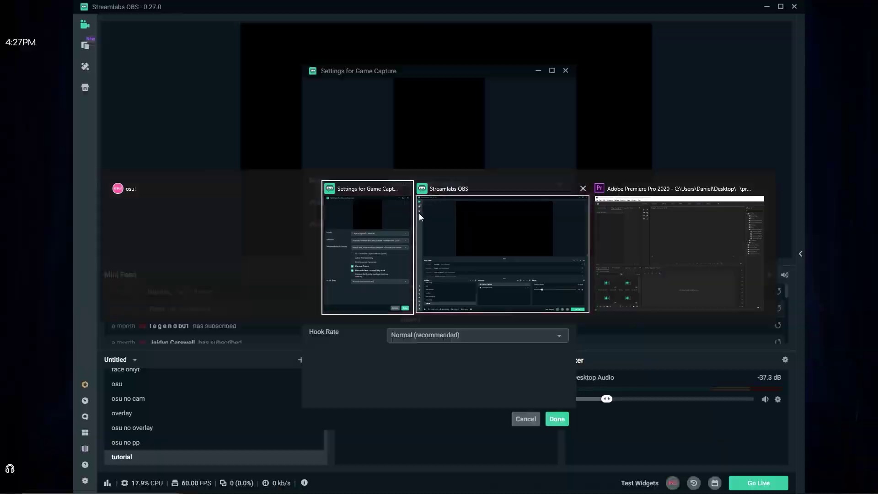
left_click(419, 209)
left_click(490, 310)
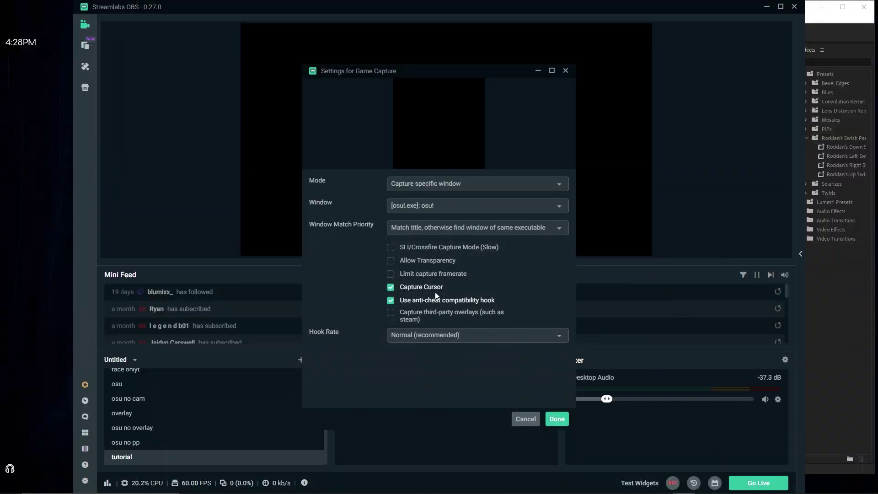
left_click(556, 420)
- Minimize Premiere, bring osu! to its main menu, and reselect the Game Capture source
left_click(821, 7)
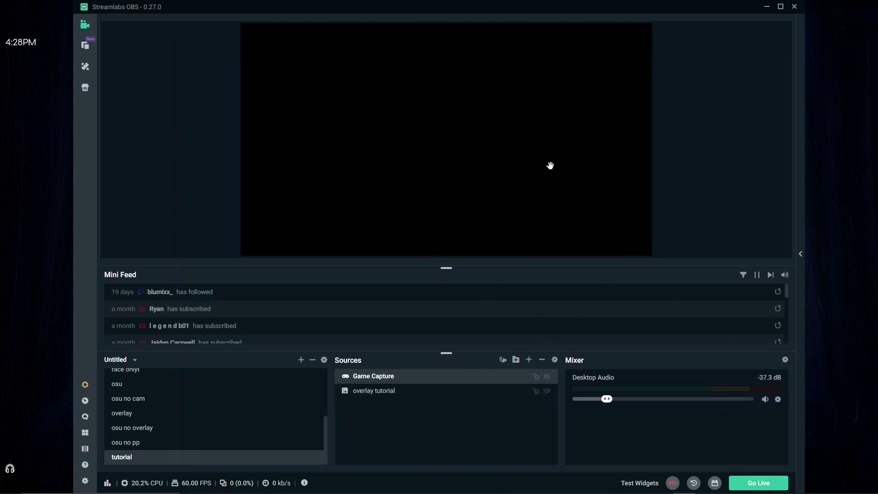
key("alt+Tab")
left_click(579, 223)
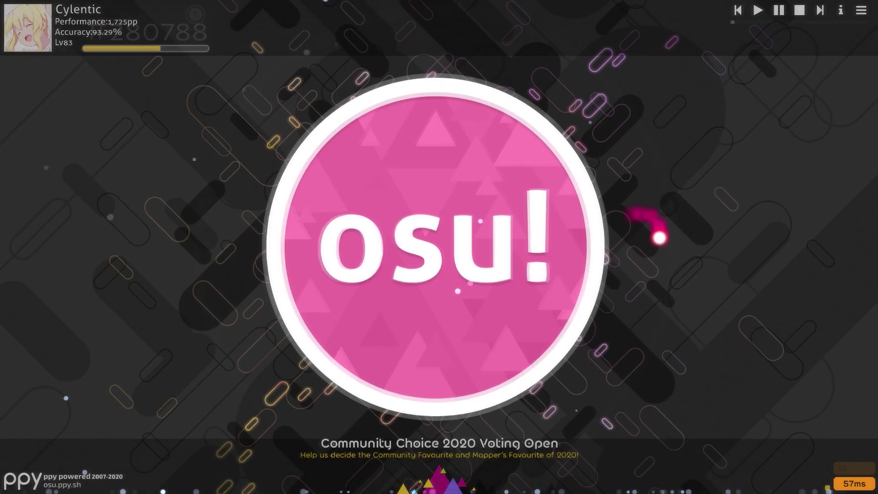
left_click(572, 233)
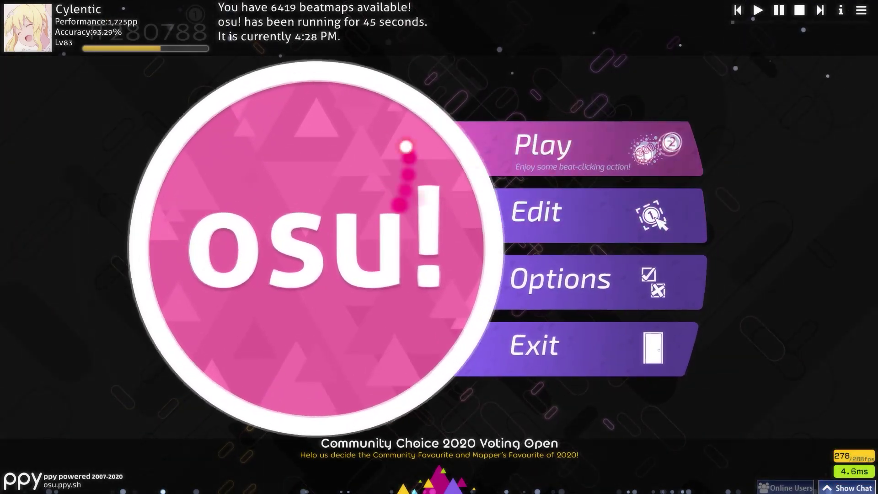
key("Escape")
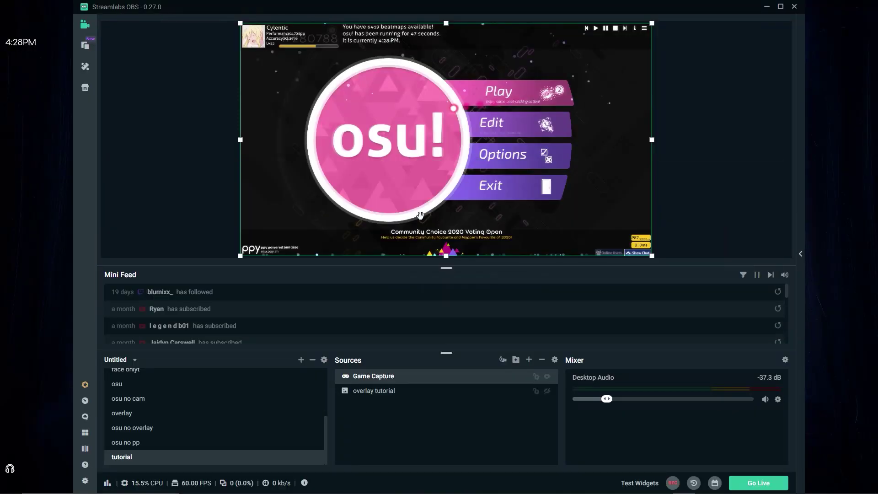
left_click(675, 137)
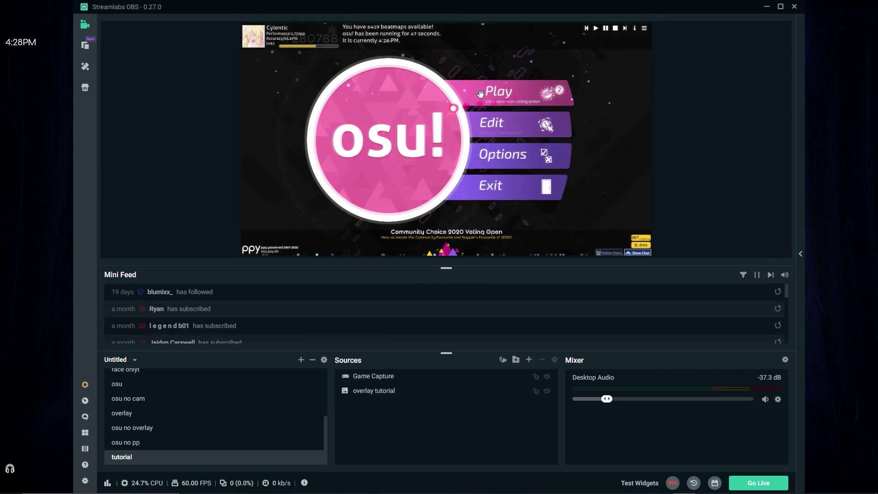
left_click(578, 173)
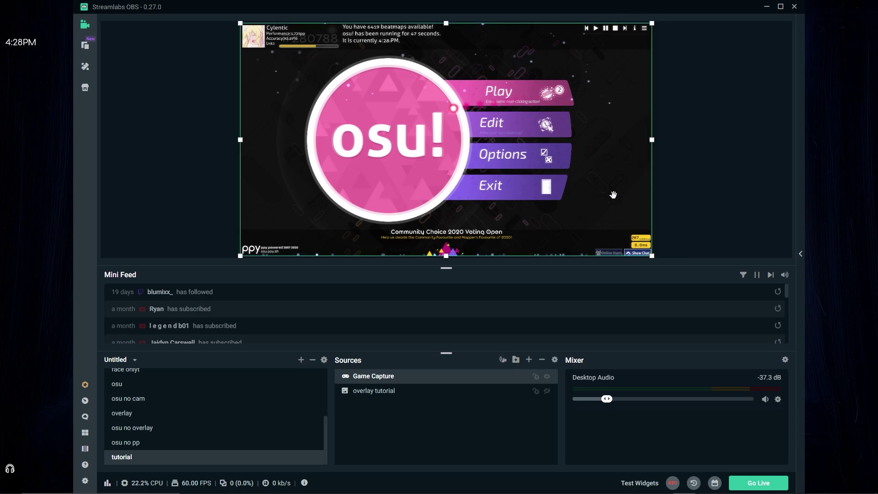
left_click(549, 392)
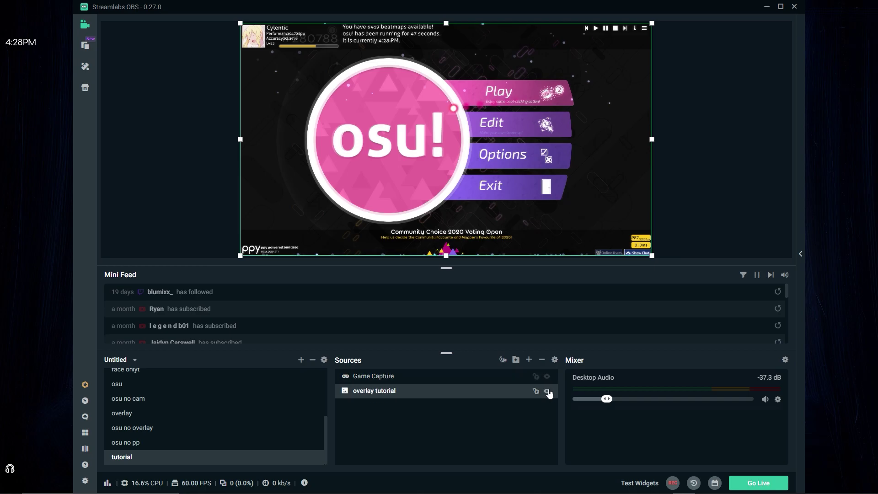
left_click(487, 382)
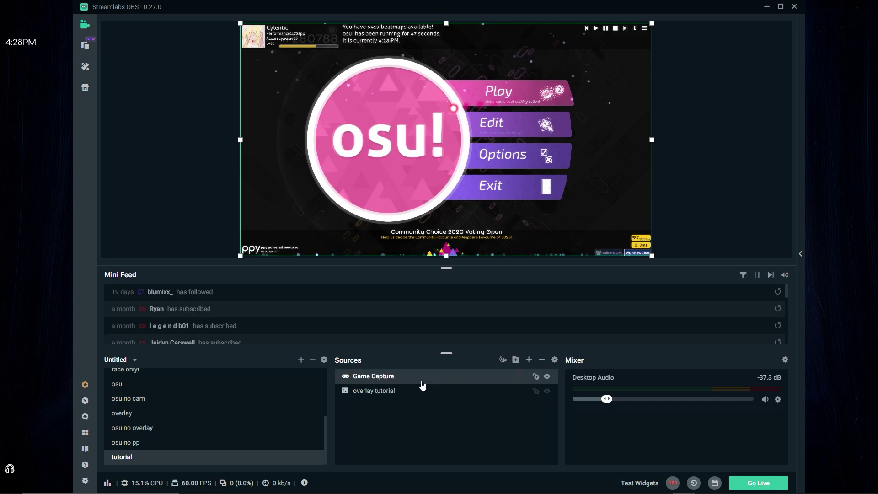
- Move Game Capture beneath overlay tutorial in the Sources layer order
left_click_drag(424, 385, 426, 402)
left_click(476, 380)
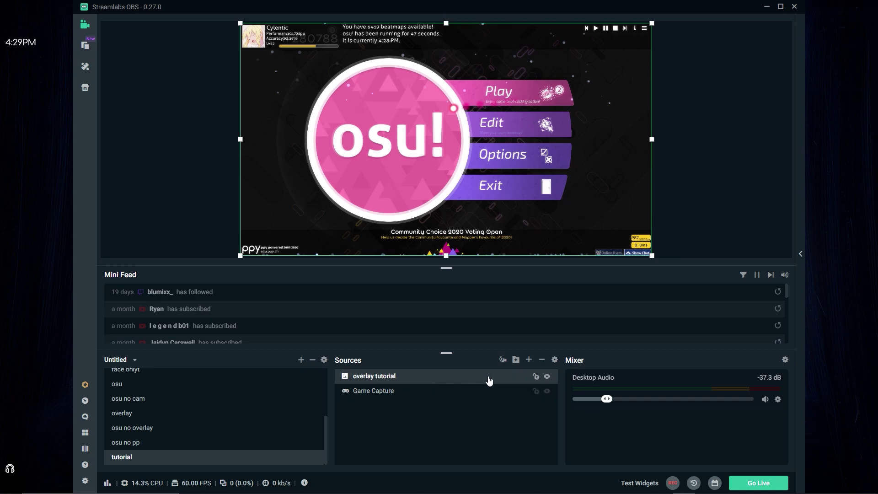
double_click(466, 377)
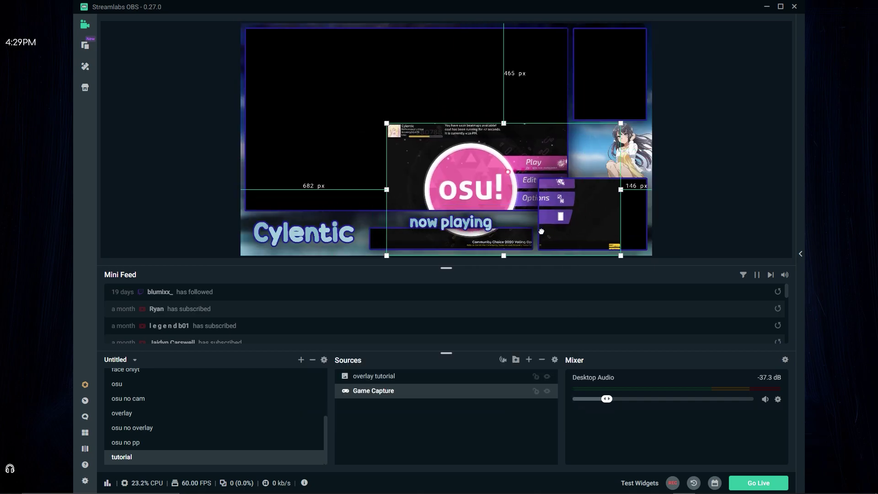
- Move and resize the osu! capture to fill the overlay's game frame, fine-tuning with arrow keys
left_click_drag(542, 231, 400, 139)
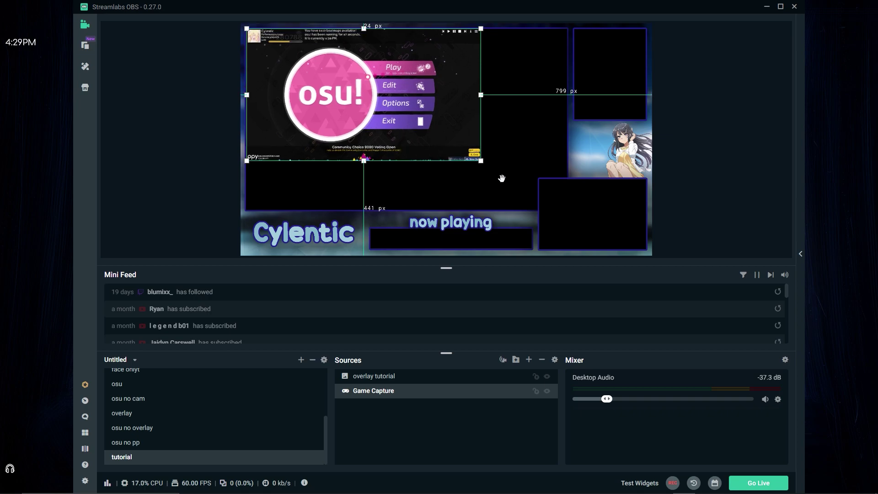
left_click_drag(484, 168, 547, 214)
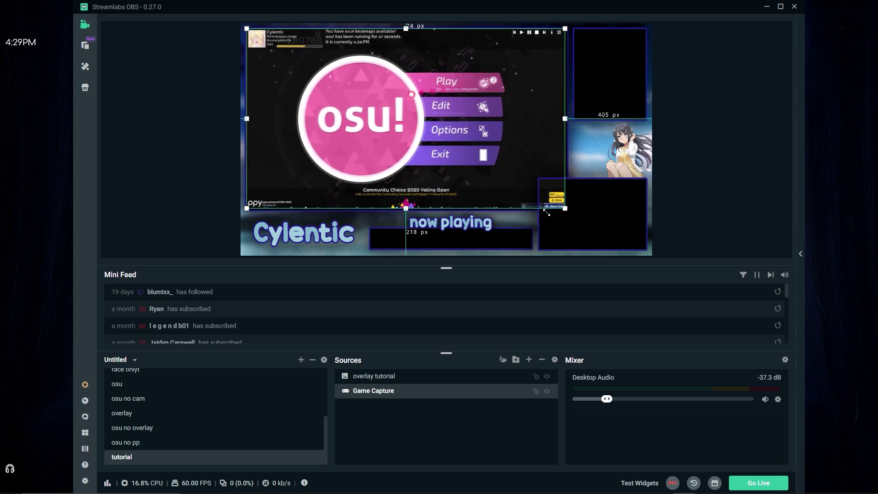
left_click_drag(550, 215, 550, 215)
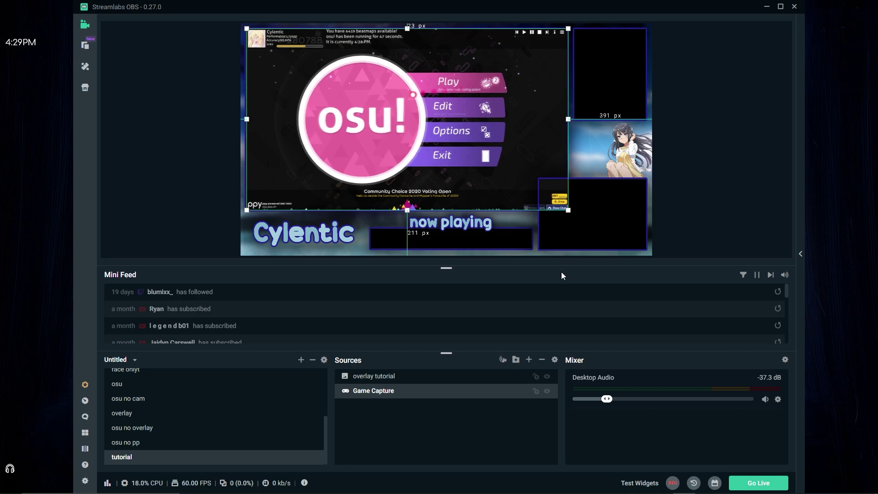
key("Right")
key("Down")
key("Left")
key("Up")
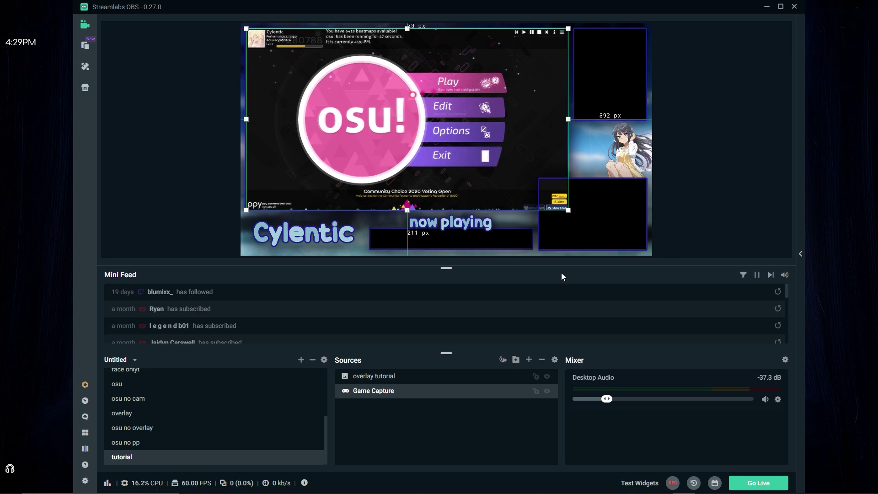
left_click(471, 383)
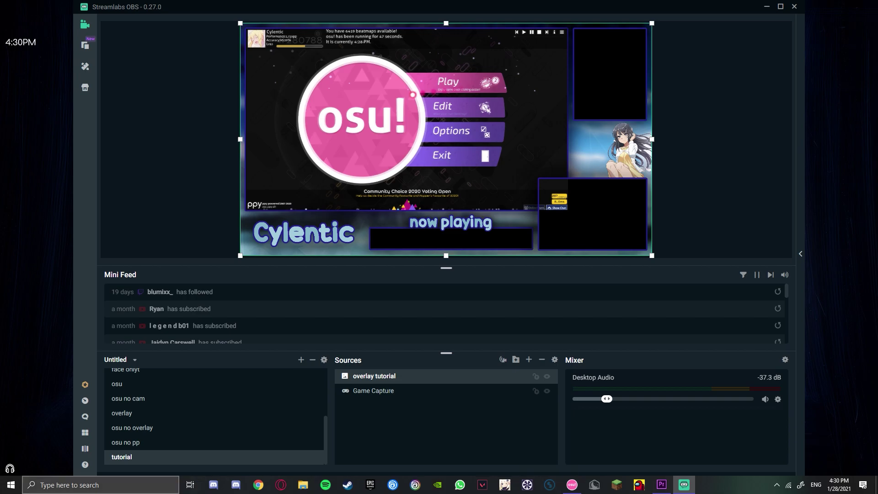
- In Chrome, search 'osu stream companion' and open the osu! forum StreamCompanion thread's Links
left_click(101, 485)
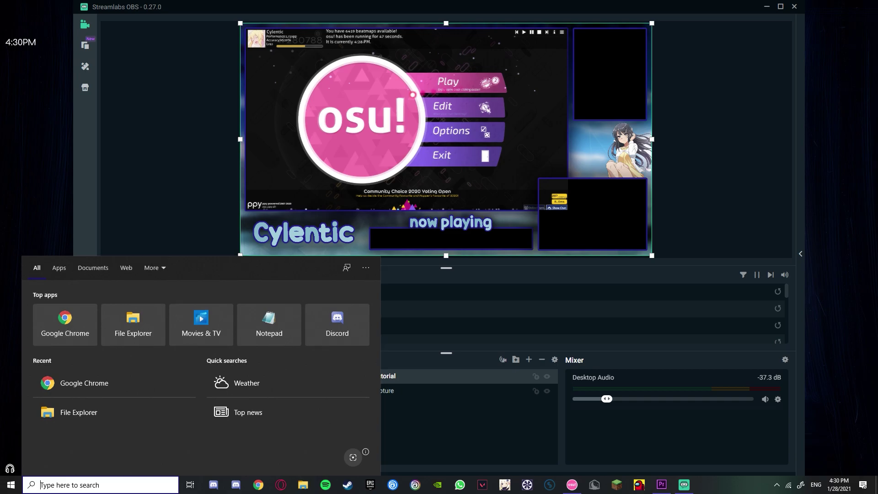
left_click(258, 485)
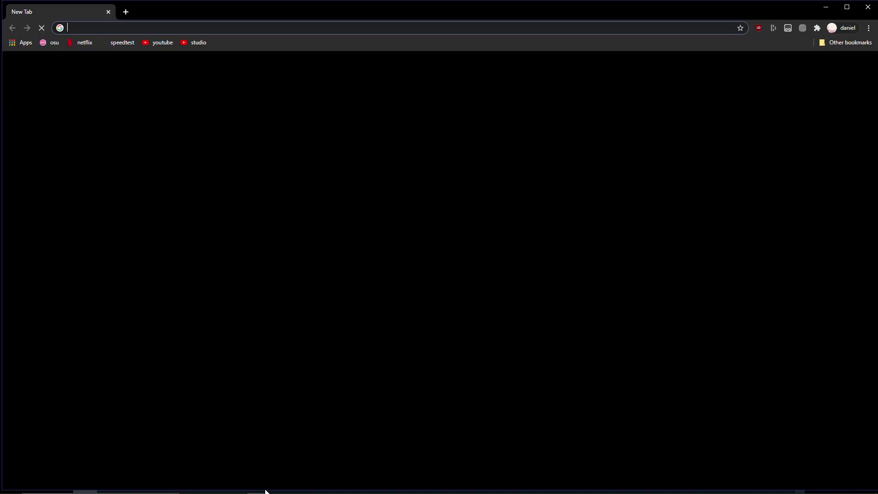
type("ou")
key("BackSpace")
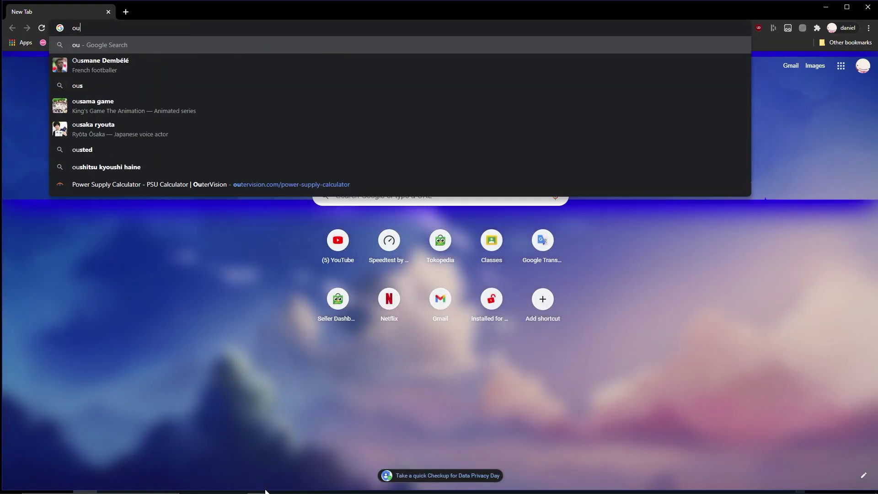
type("su st")
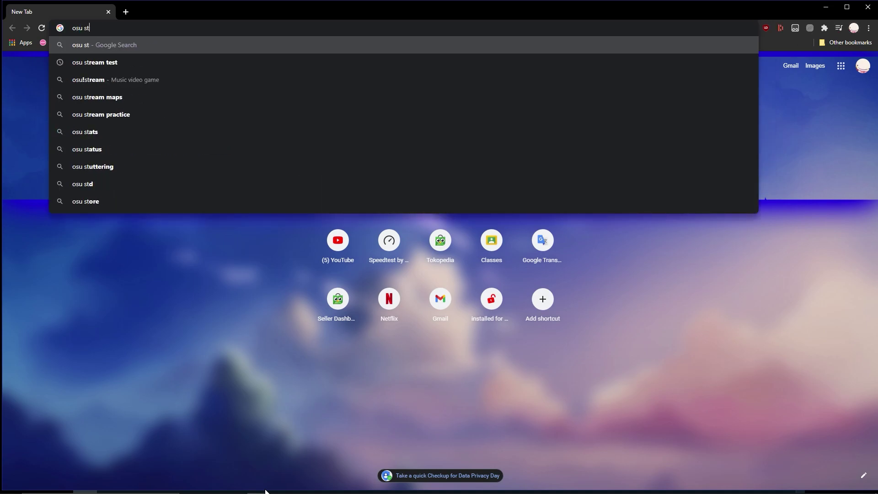
type("ream compai")
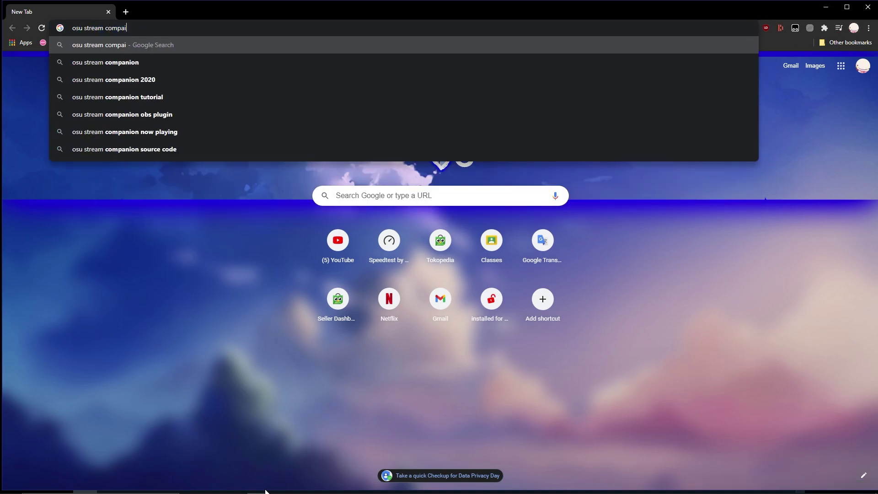
key("BackSpace")
type("nion")
key("Return")
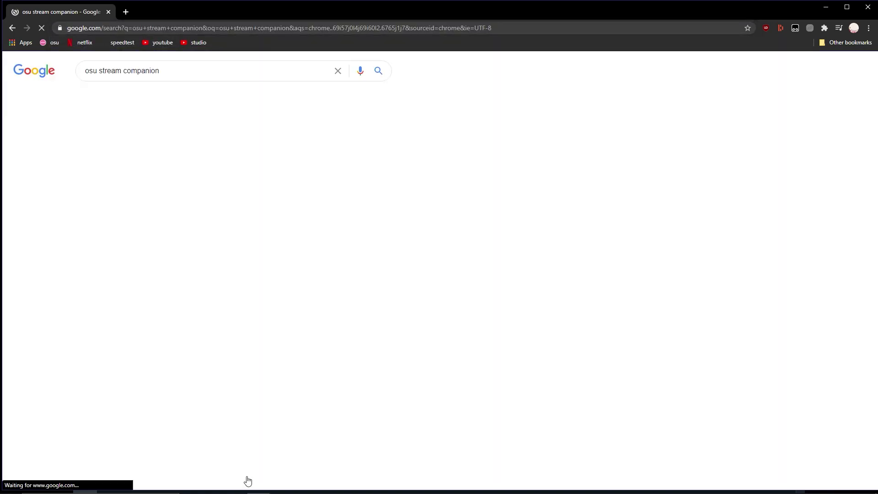
left_click(187, 146)
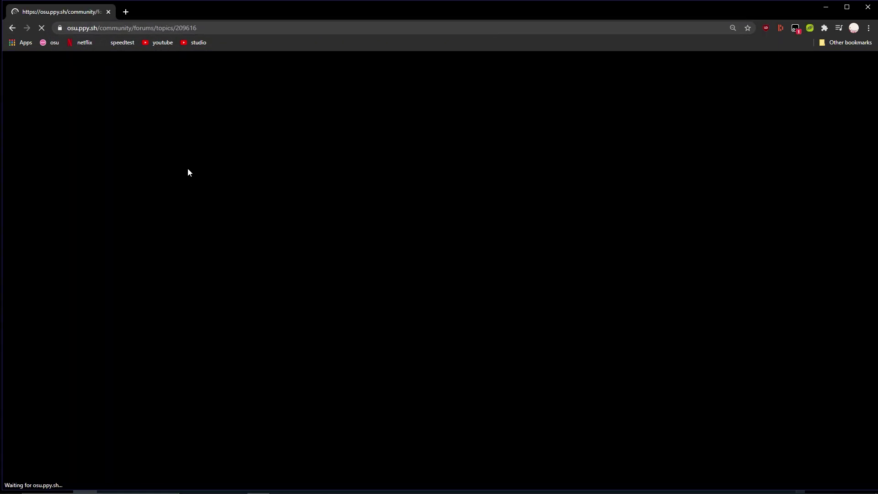
scroll(486, 269, "down", 4)
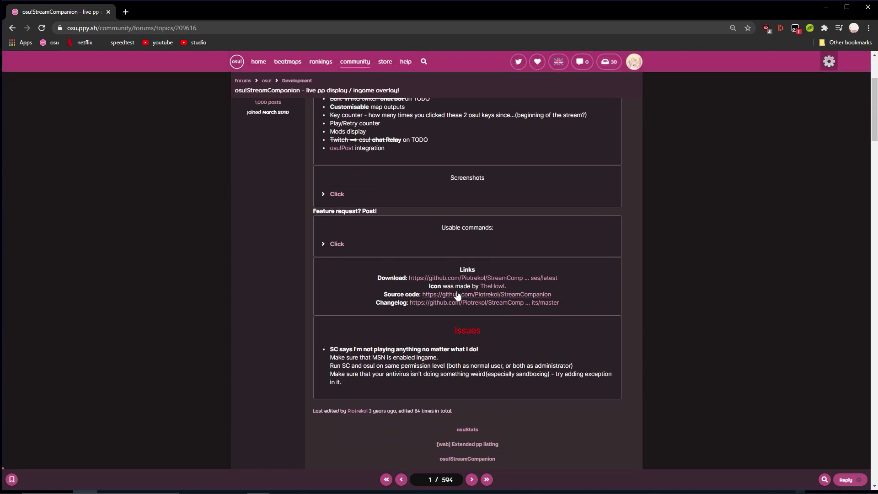
- Open the StreamCompanion v201222.19 GitHub release page and scroll down to its Assets list
left_click(478, 279)
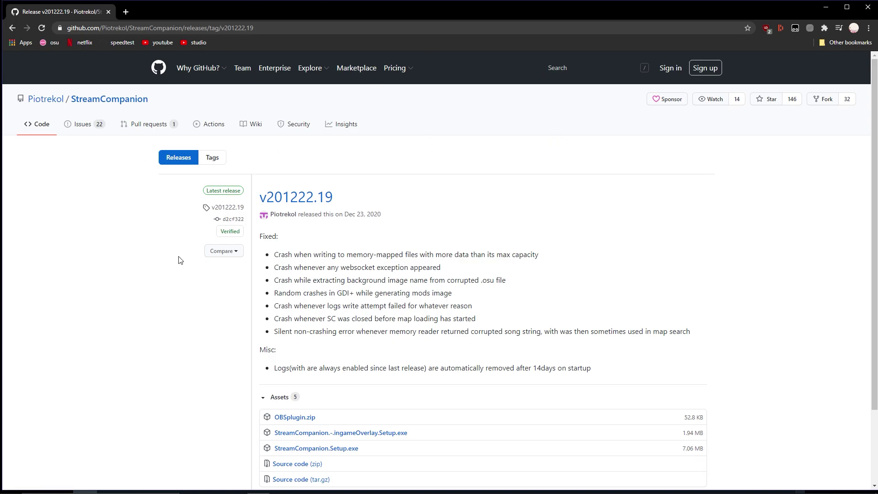
scroll(480, 245, "down", 2)
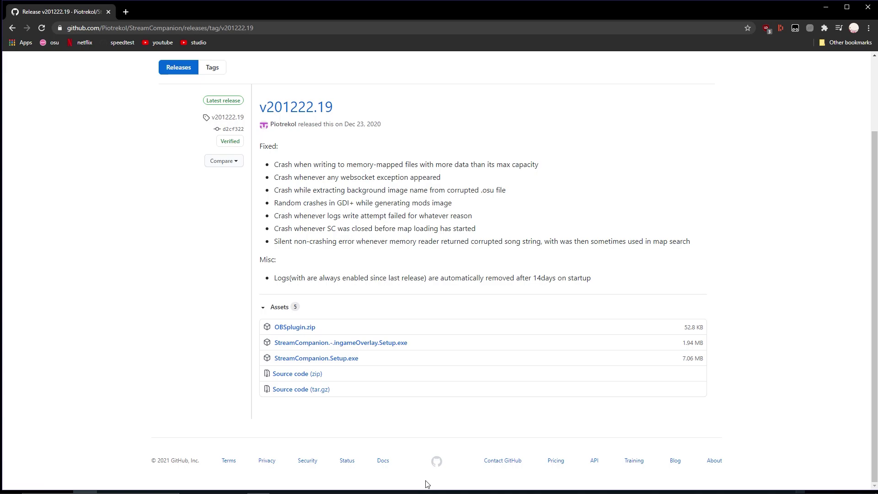
mouse_move(426, 492)
- Close the browser and acknowledge StreamCompanion's notice to restart osu!
left_click(867, 7)
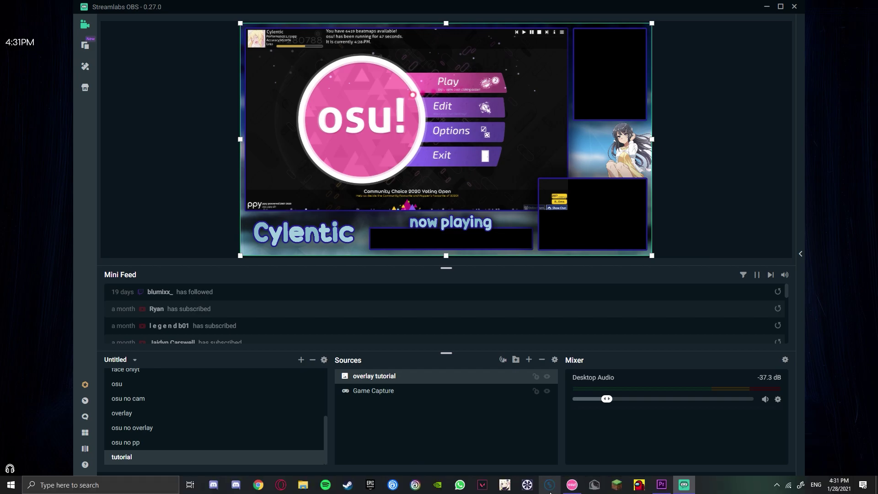
mouse_move(565, 490)
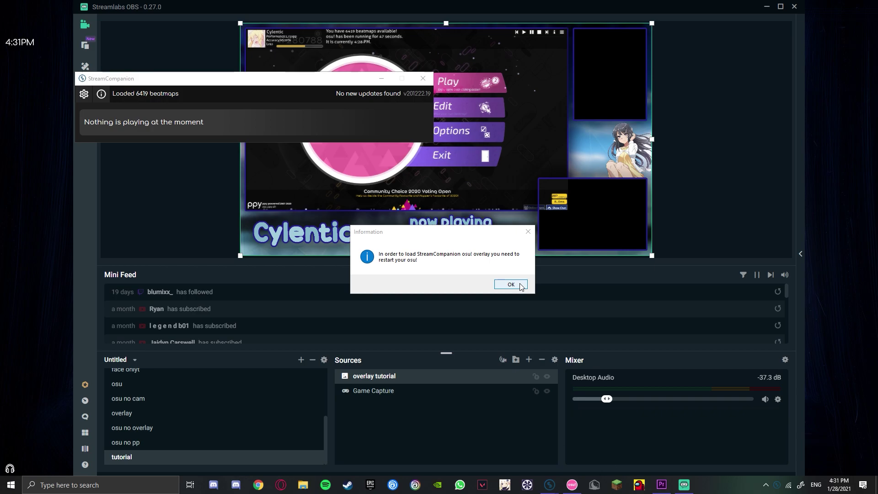
left_click(520, 285)
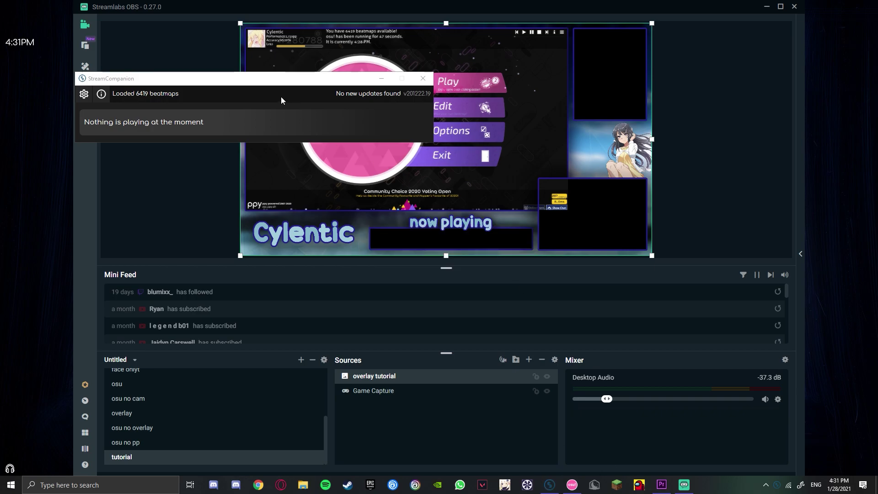
- Reposition the StreamCompanion window over the Mini Feed, then bring osu! to the front
left_click_drag(278, 84, 613, 325)
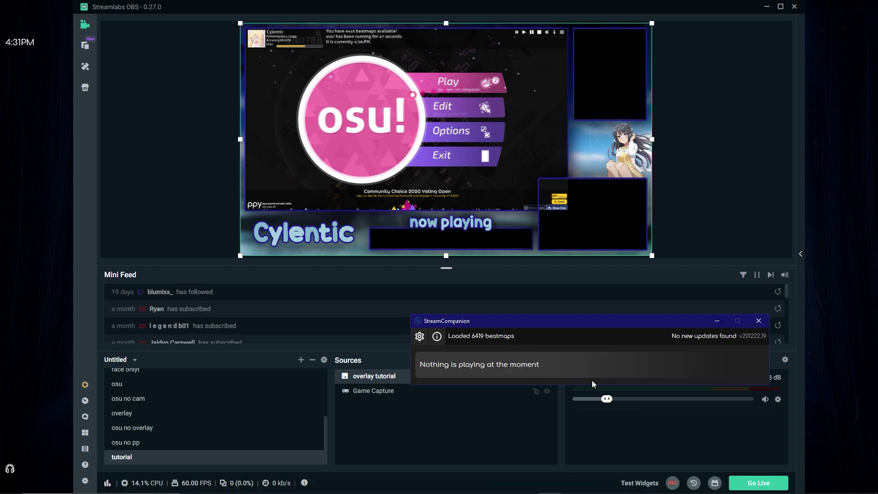
left_click_drag(627, 321, 590, 302)
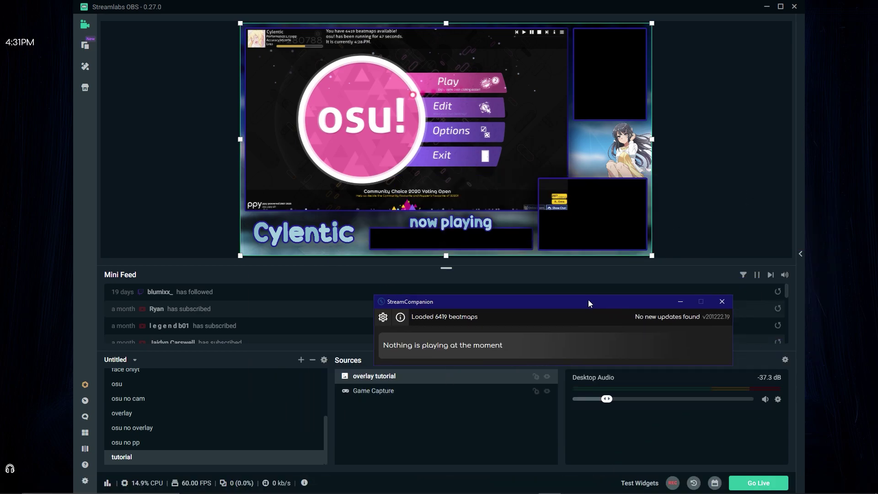
left_click(579, 482)
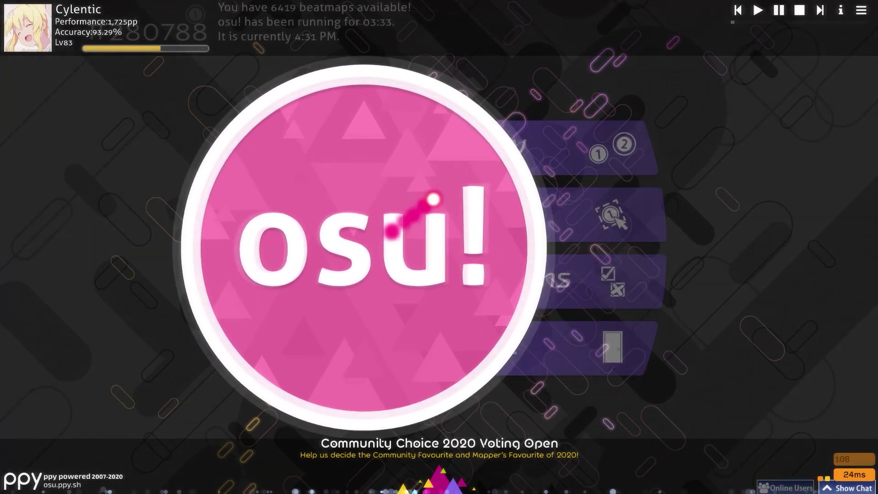
- Play GALAXY HidE and SeeK [Wonderful Memories] from the 4 Stars group, then return to StreamCompanion
key("p")
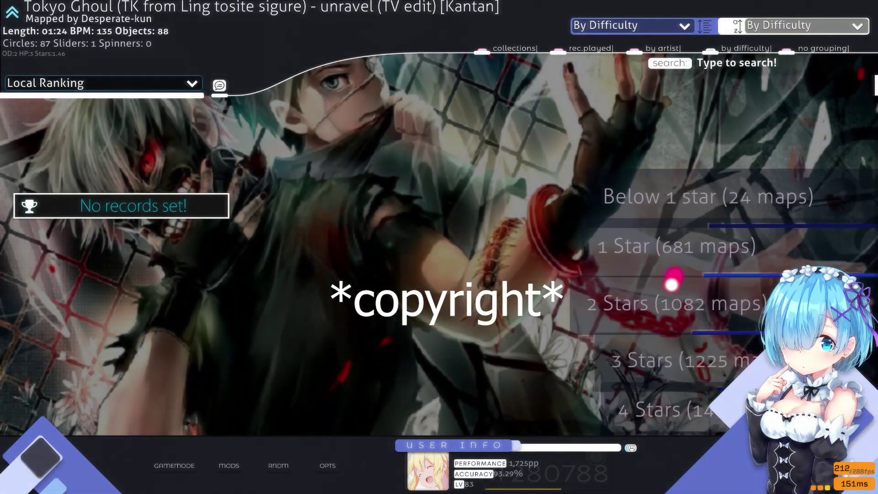
left_click(636, 217)
left_click(608, 275)
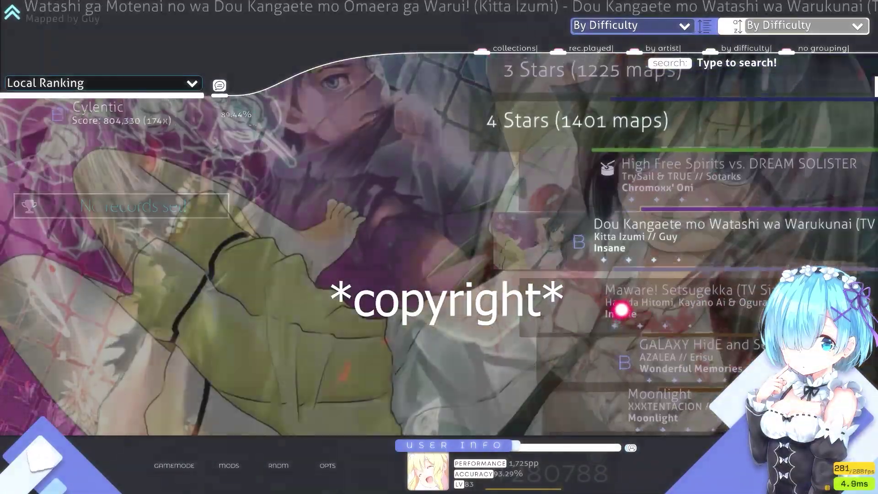
left_click(627, 328)
key("Escape")
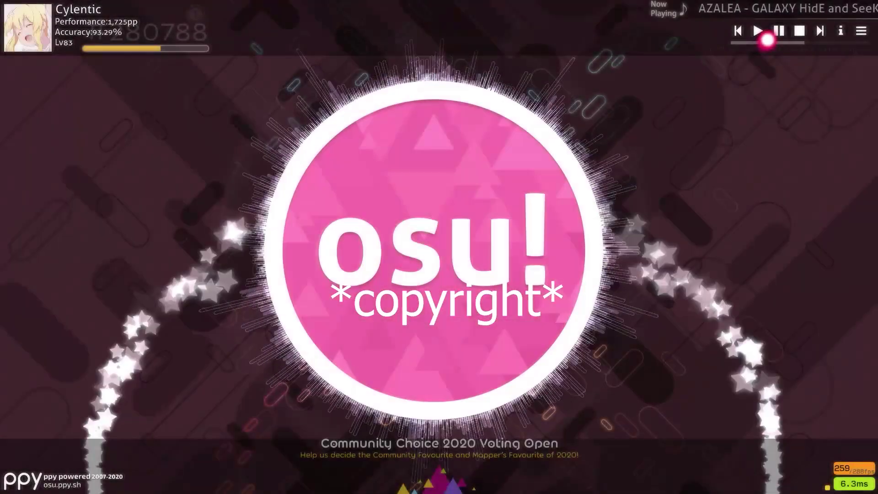
key("c")
key("alt+Tab")
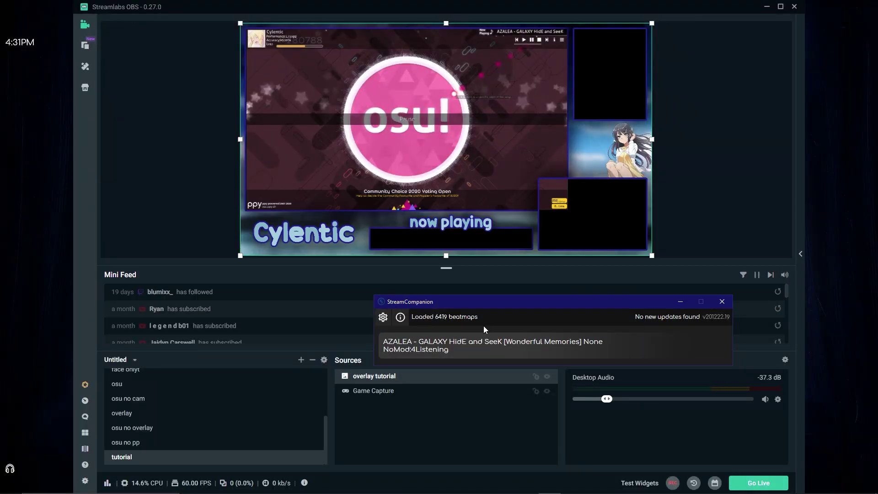
- Move the StreamCompanion window to the lower right and bring Streamlabs OBS back in front
left_click_drag(523, 309, 617, 255)
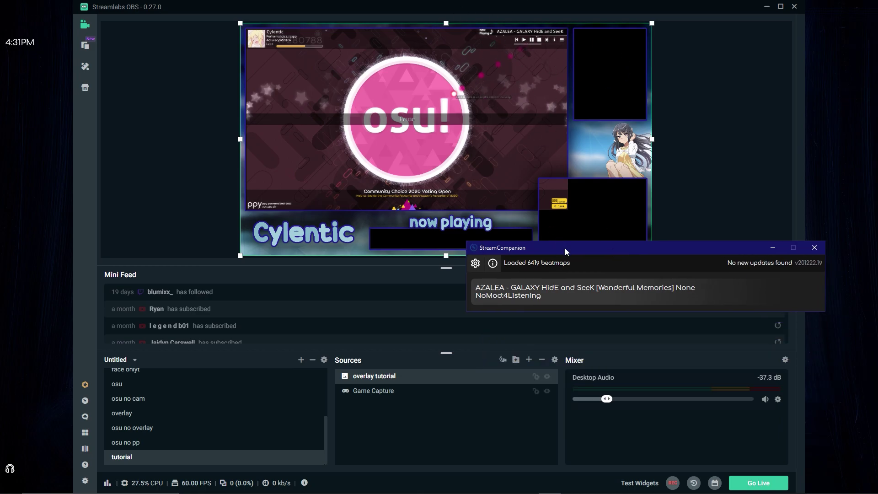
left_click_drag(565, 248, 436, 64)
left_click_drag(411, 95, 419, 116)
left_click_drag(476, 77, 625, 408)
left_click(410, 449)
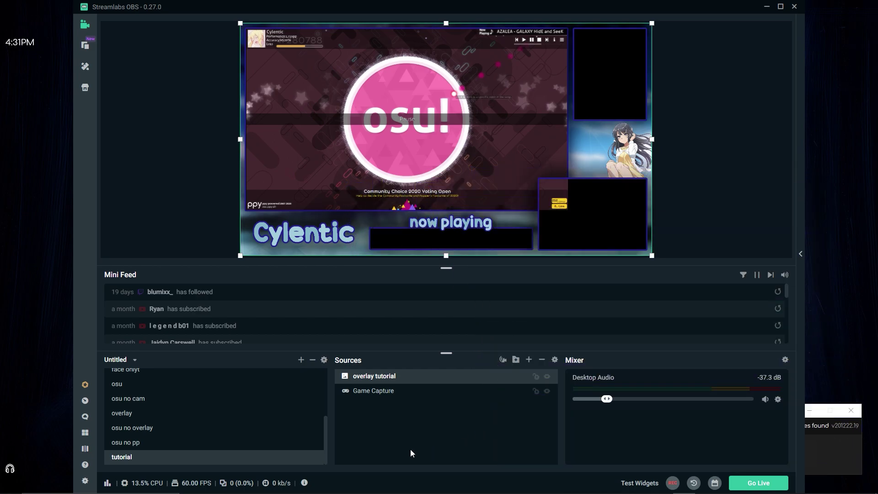
- Add a new Text (GDI+) source named 'now playing tutorial' to the scene
left_click(530, 361)
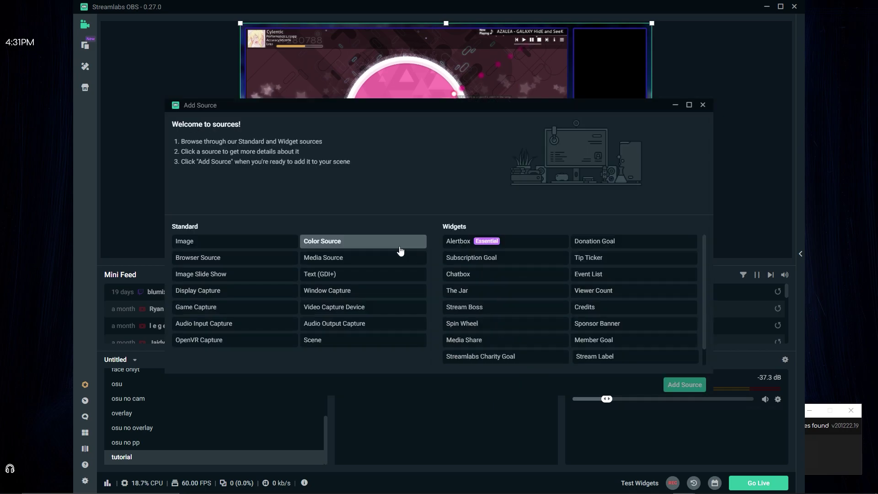
left_click(339, 282)
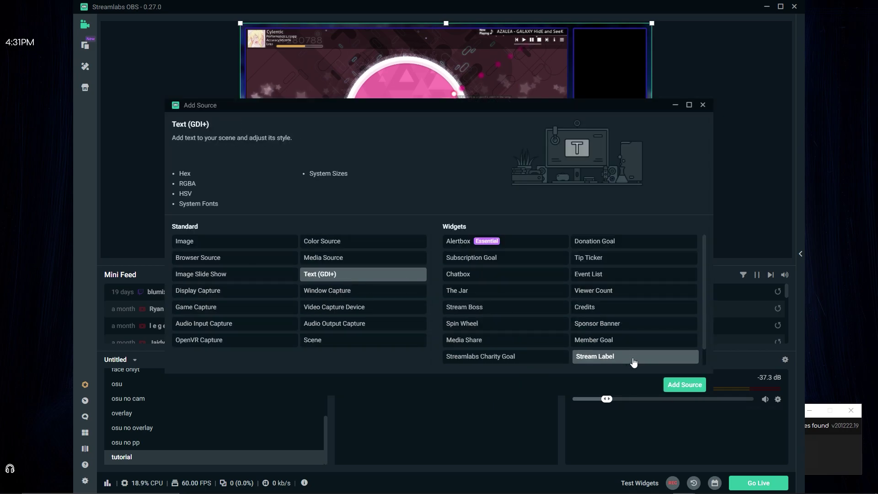
left_click(685, 384)
left_click(396, 310)
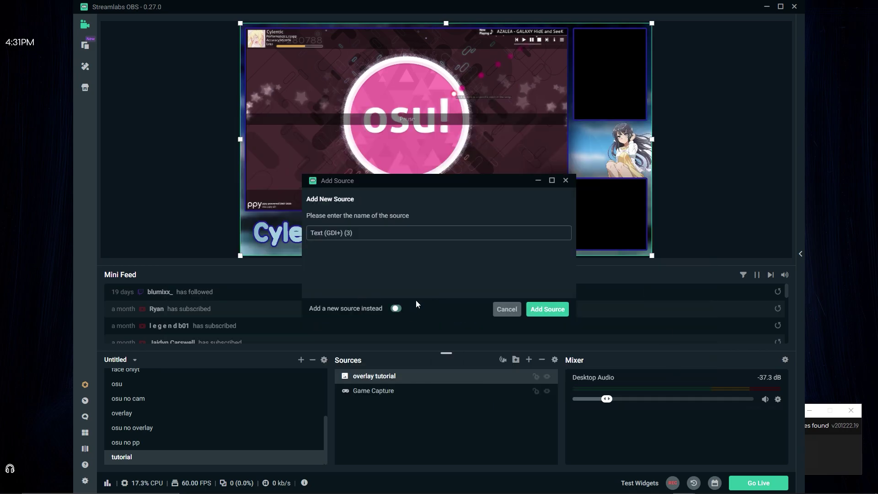
key("ctrl+a")
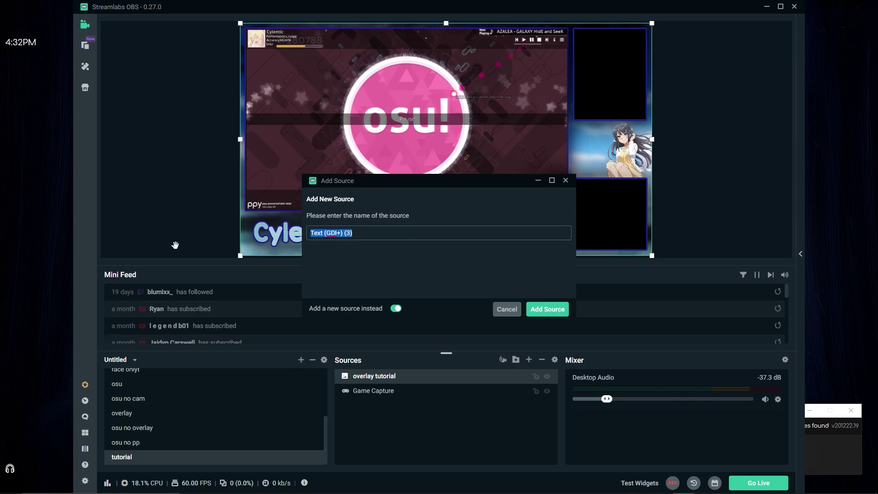
type("now playing tutorial")
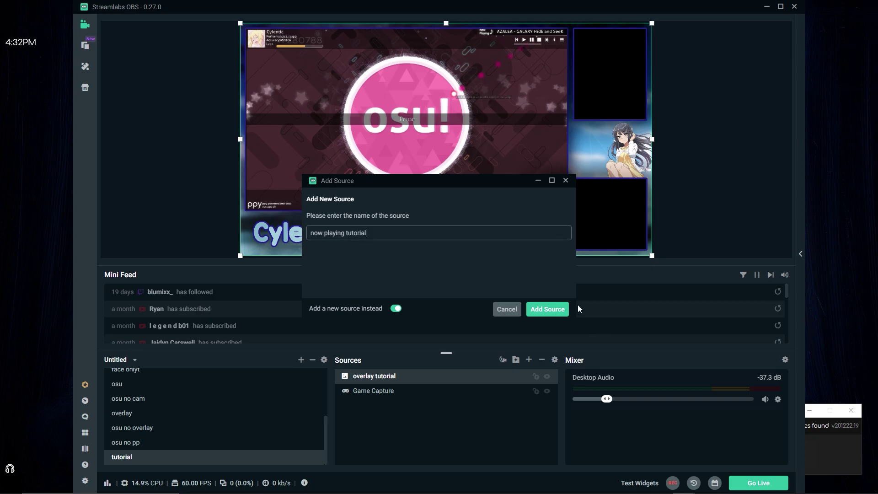
left_click(563, 309)
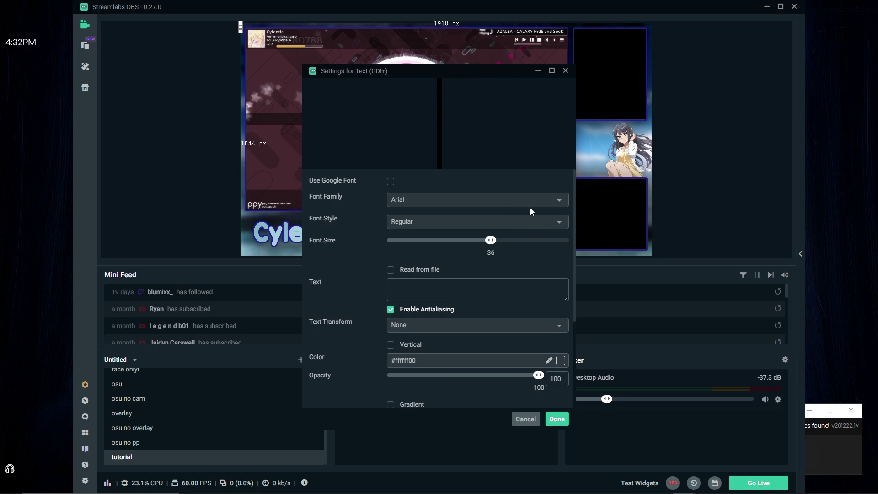
- Set the text source's font to Nasalization Rg with Regular style
left_click(559, 202)
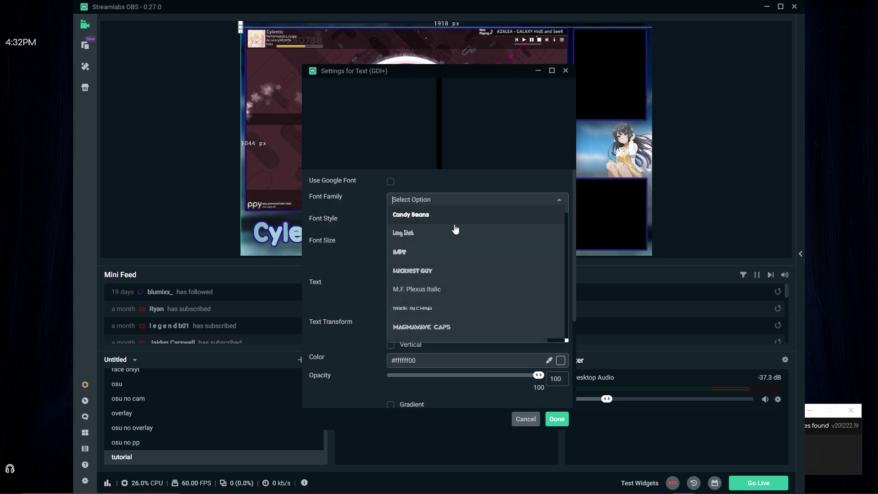
scroll(459, 274, "down", 2)
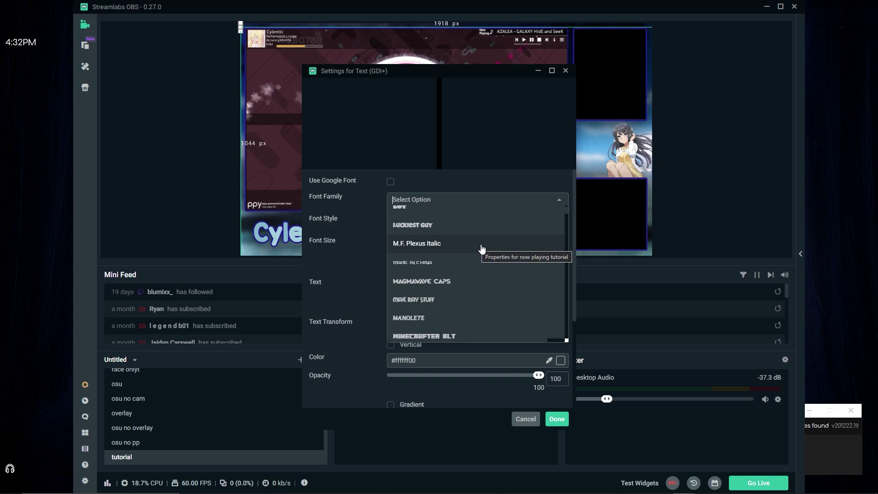
scroll(481, 249, "down", 2)
scroll(481, 271, "down", 5)
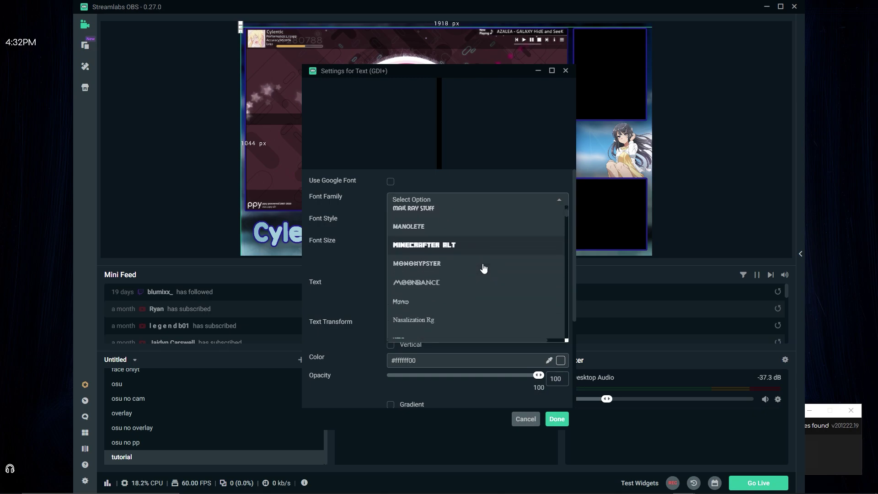
scroll(481, 265, "up", 3)
scroll(498, 274, "down", 3)
left_click(488, 230)
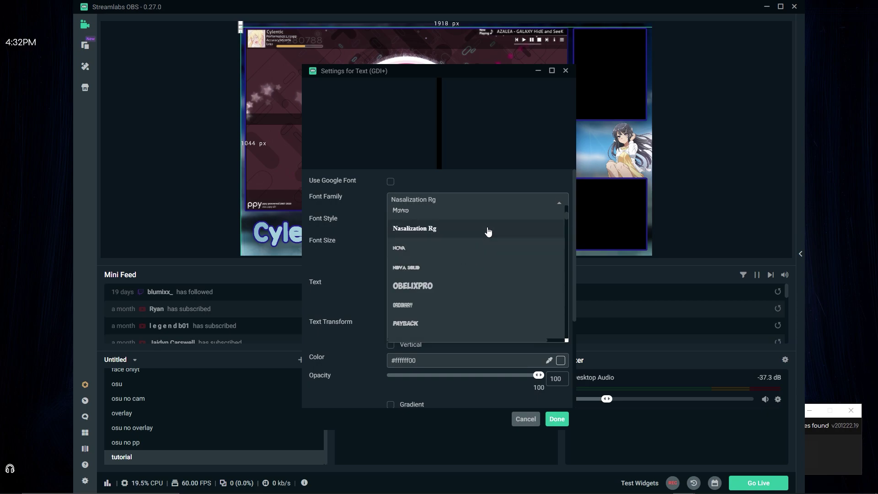
left_click(449, 223)
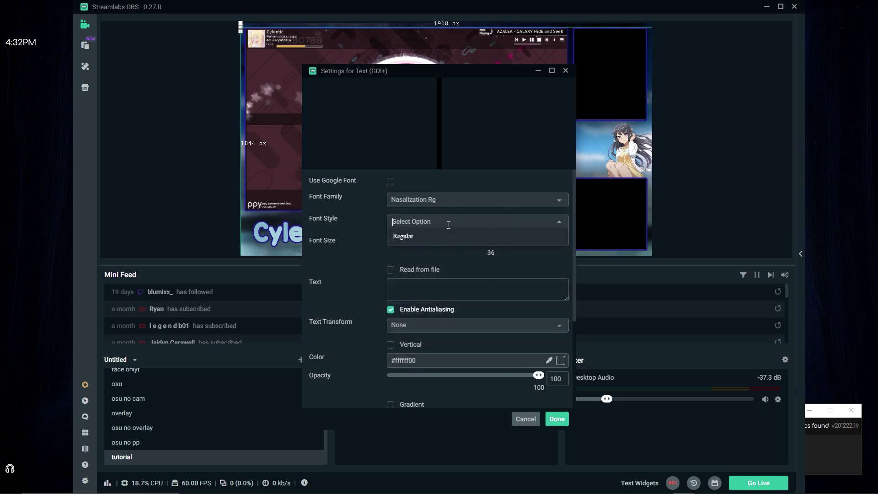
left_click(393, 238)
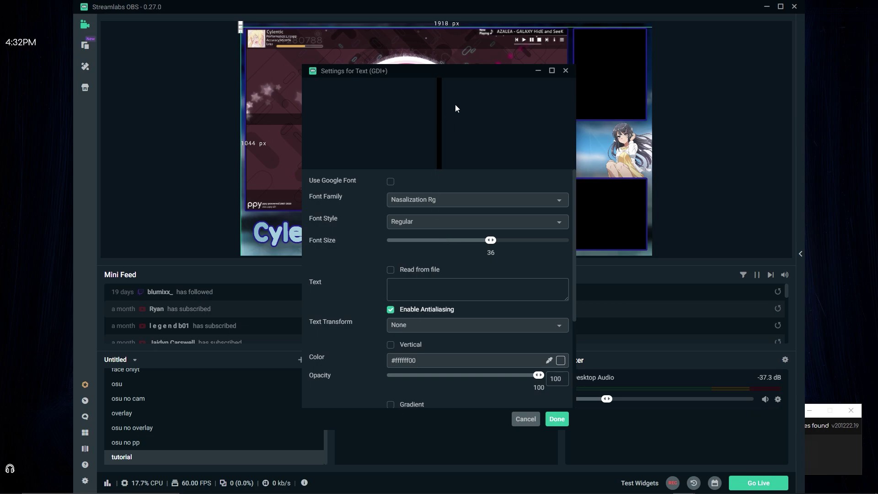
left_click_drag(479, 74, 560, 80)
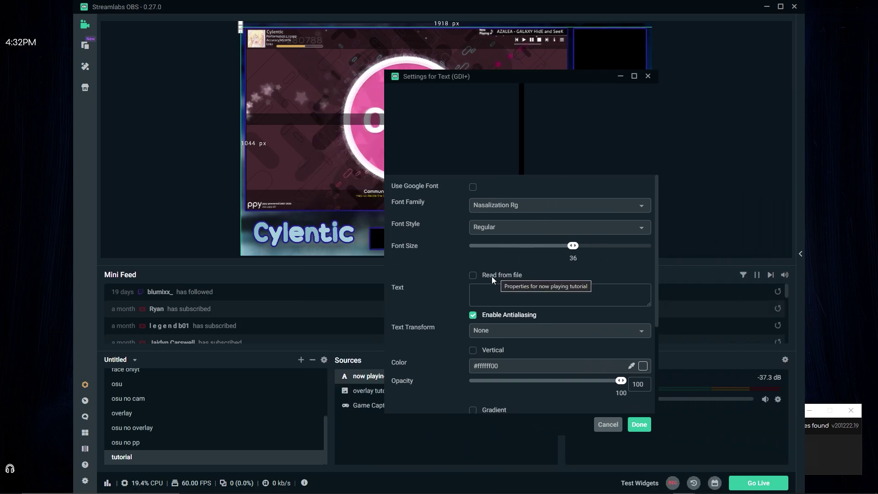